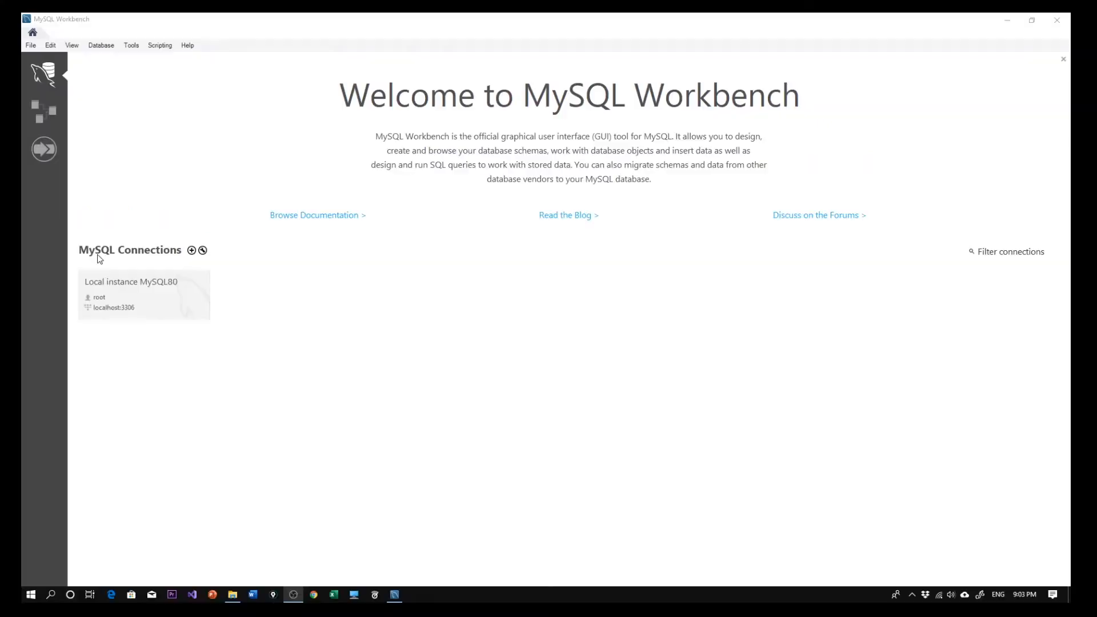
Open the Local instance MySQL80 connection, start its database server and enter the root account password.
{"action": "left_click", "coordinate": [171, 295]}
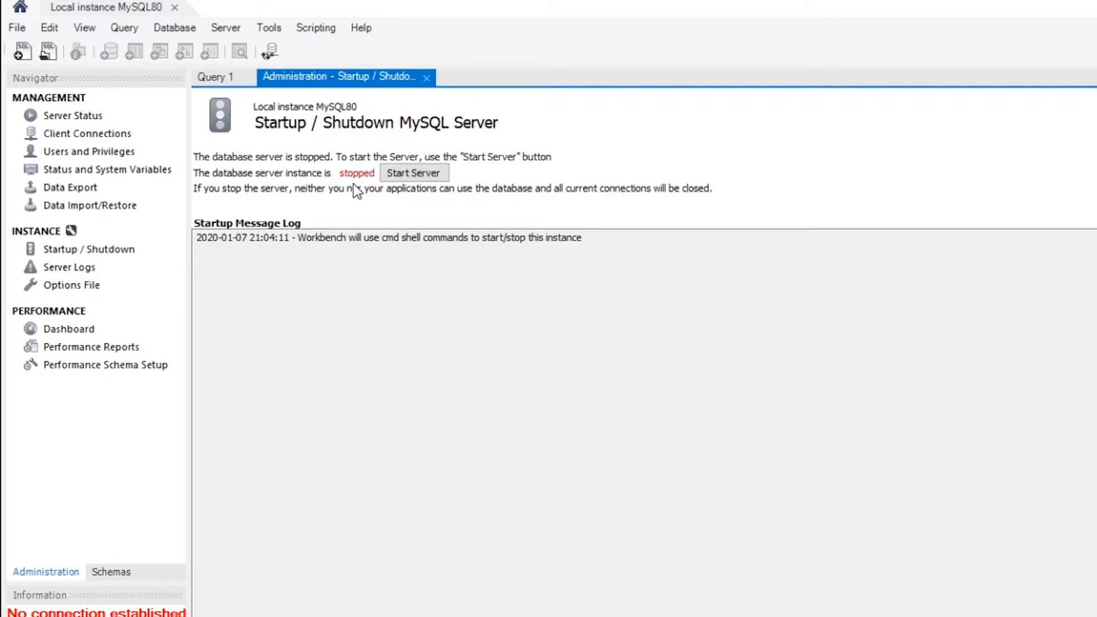
{"action": "left_click", "coordinate": [418, 180]}
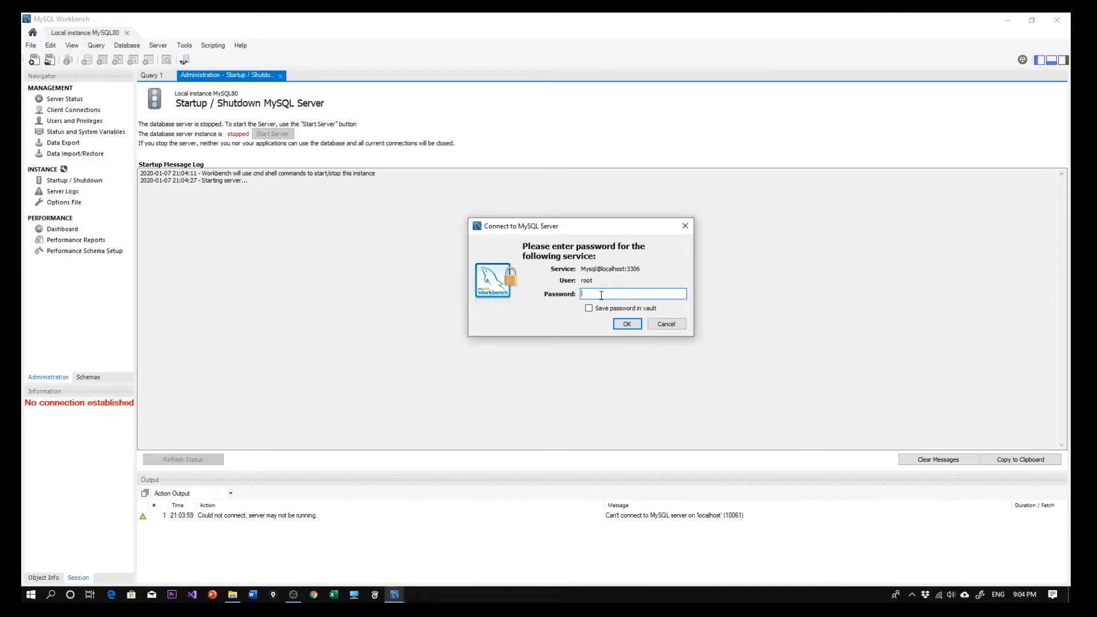
{"action": "key", "text": "Return"}
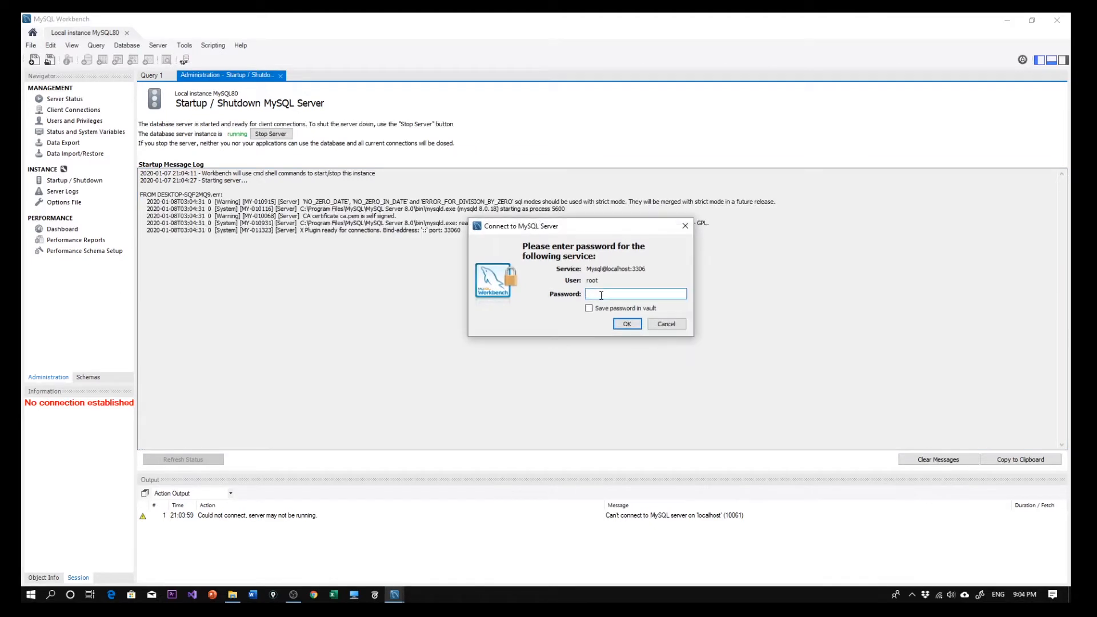
{"action": "left_click", "coordinate": [623, 324]}
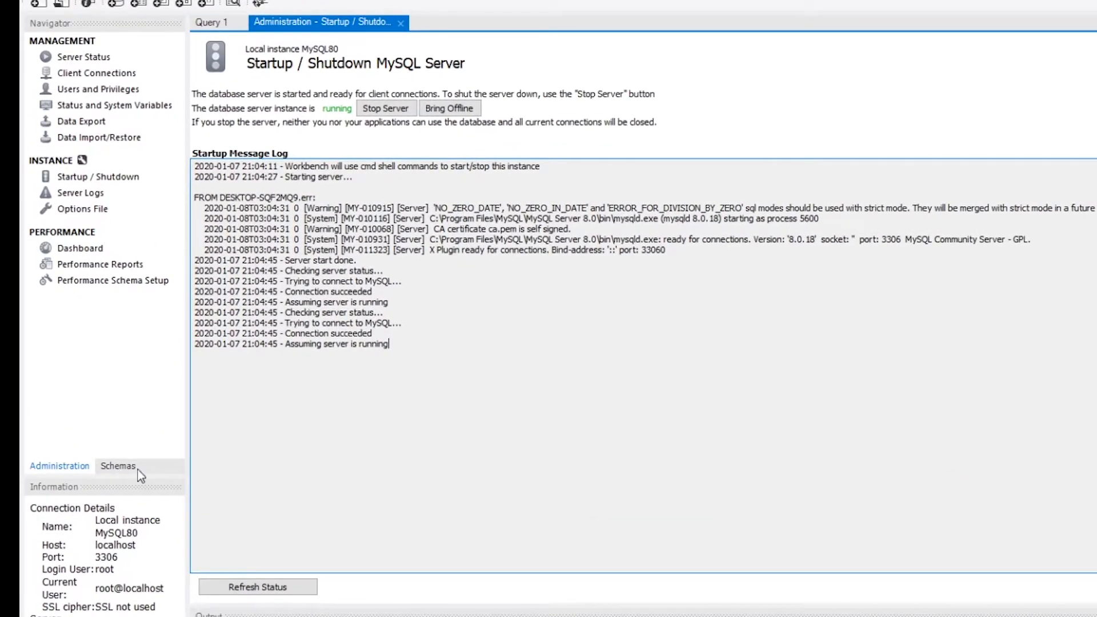
Display the server's schemas and expand the sakila database down to its list of tables.
{"action": "left_click", "coordinate": [120, 467]}
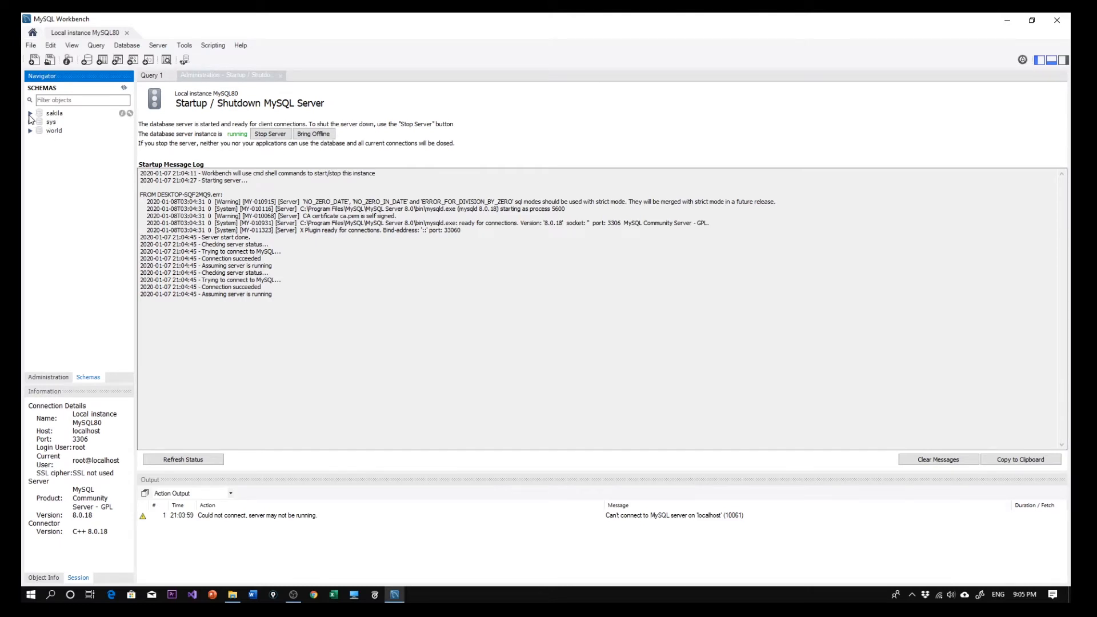
{"action": "left_click", "coordinate": [62, 115]}
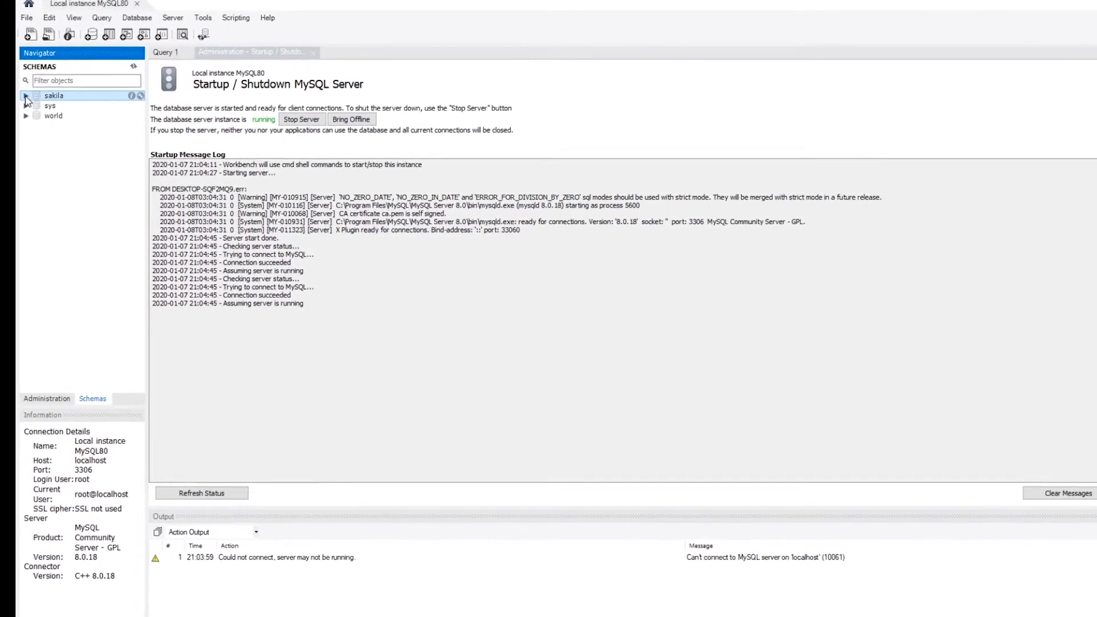
{"action": "left_click", "coordinate": [25, 95]}
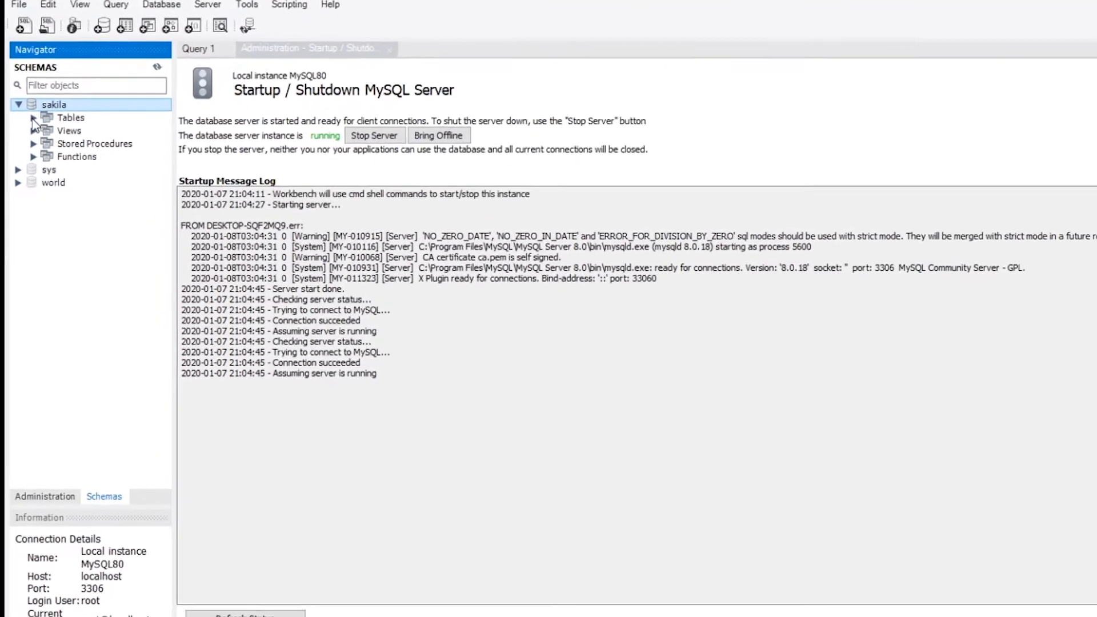
{"action": "left_click", "coordinate": [40, 121]}
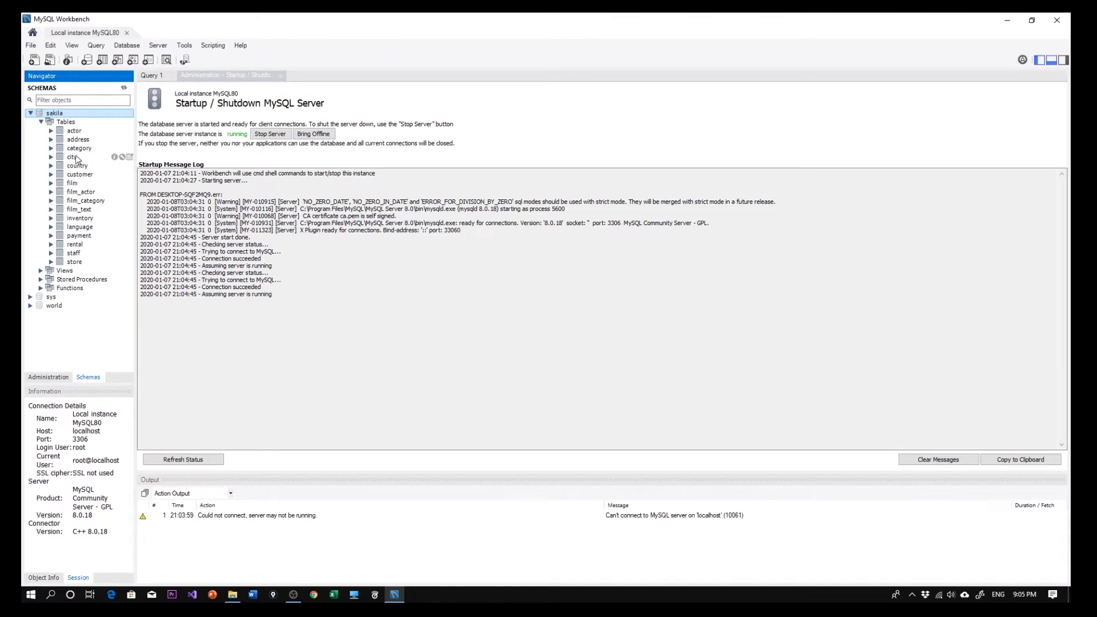
Display the rows of sakila's city table in a result grid and browse through them.
{"action": "left_click", "coordinate": [73, 159]}
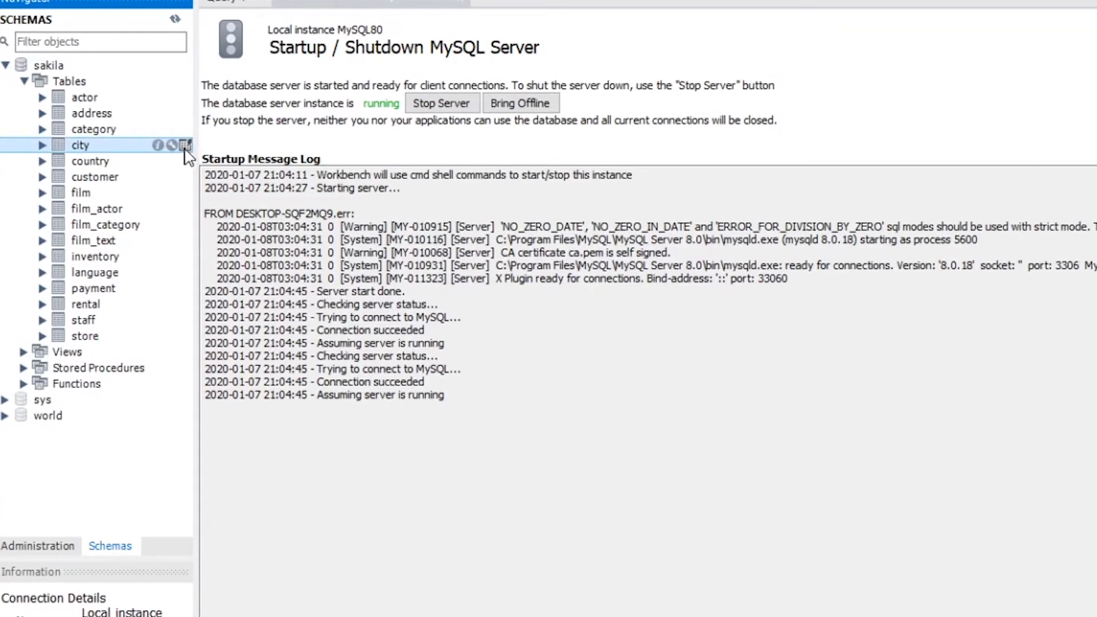
{"action": "left_click", "coordinate": [185, 145]}
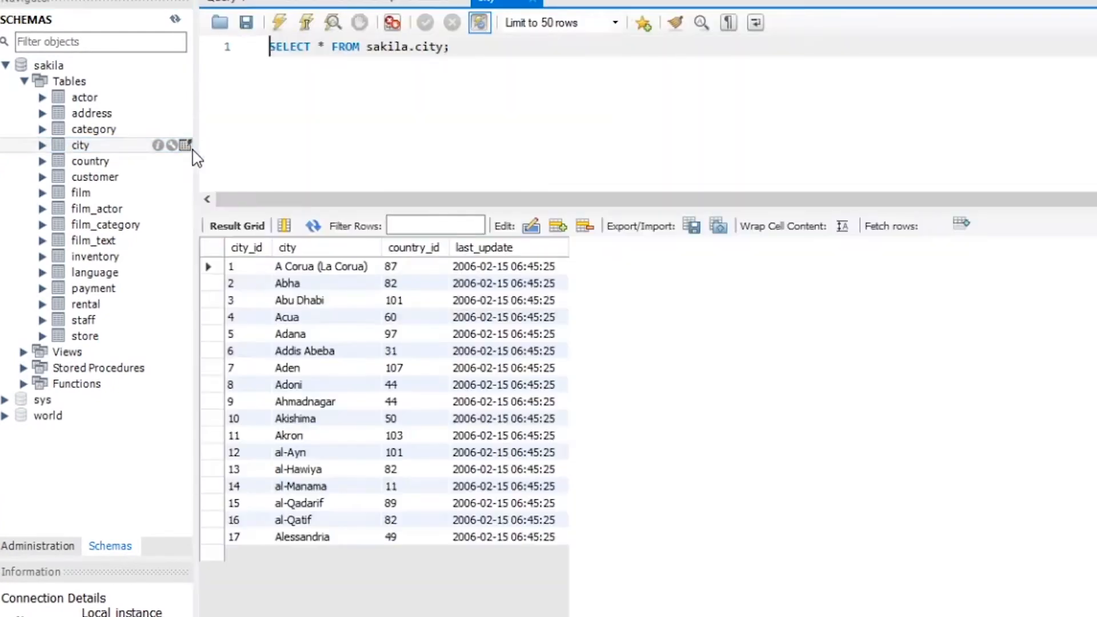
{"action": "scroll", "coordinate": [377, 389], "scroll_direction": "down", "scroll_amount": 1}
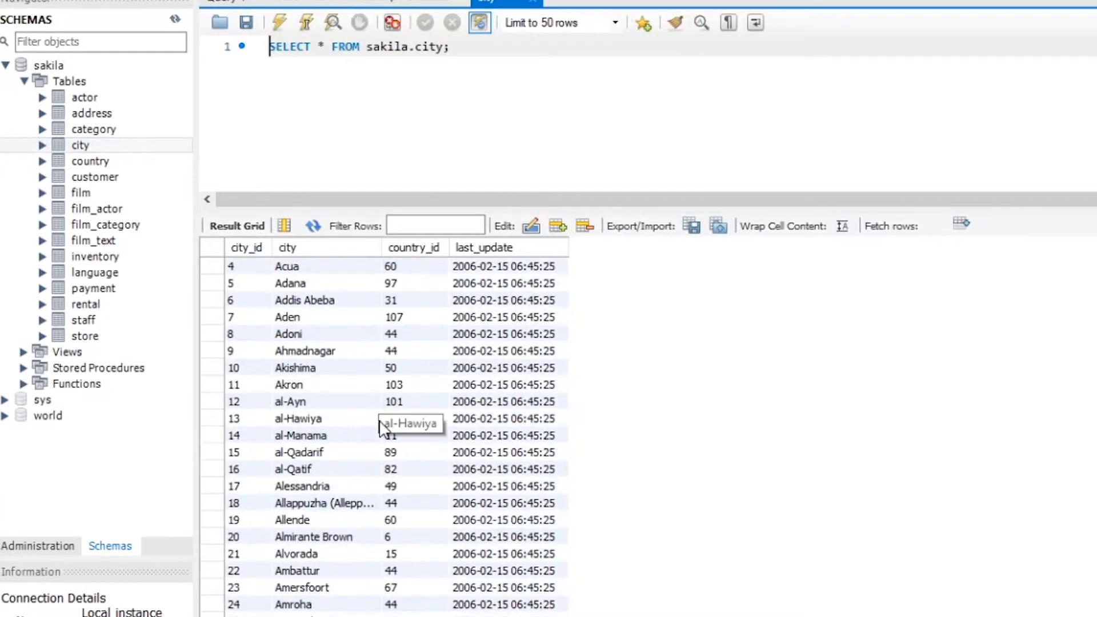
{"action": "scroll", "coordinate": [384, 286], "scroll_direction": "up", "scroll_amount": 1}
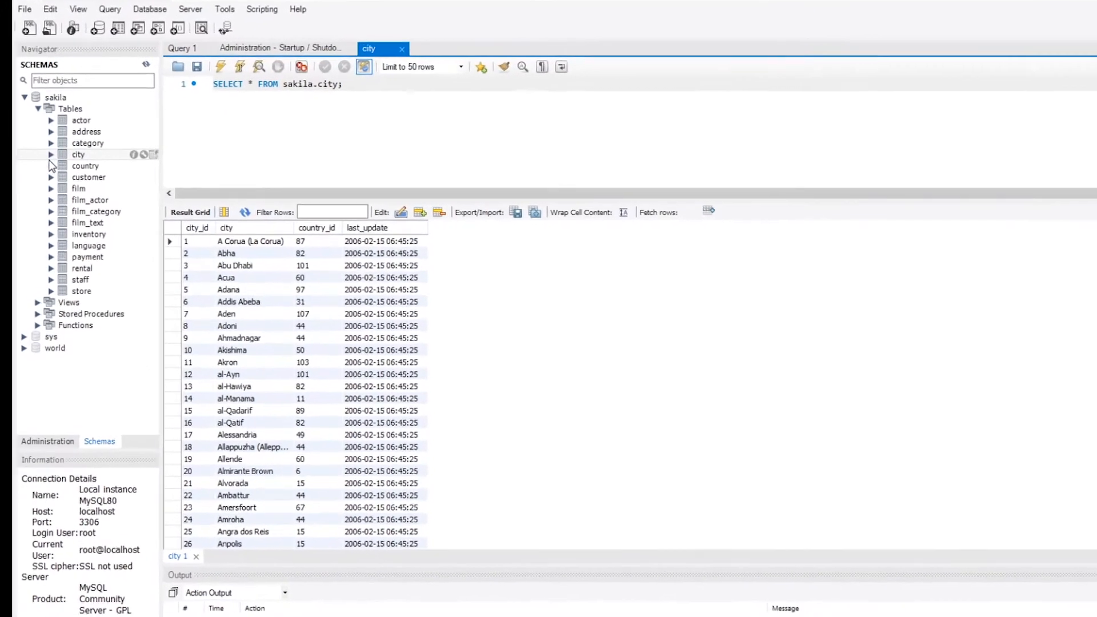
Expand the city table in the schema tree and go through its columns.
{"action": "left_click", "coordinate": [52, 156]}
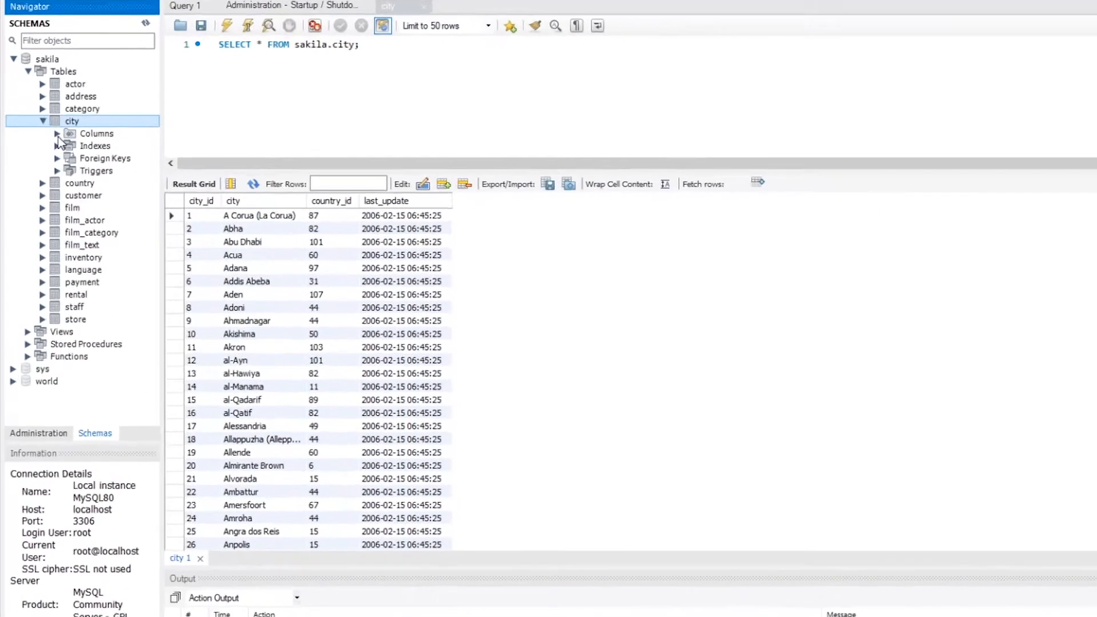
{"action": "left_click", "coordinate": [62, 166]}
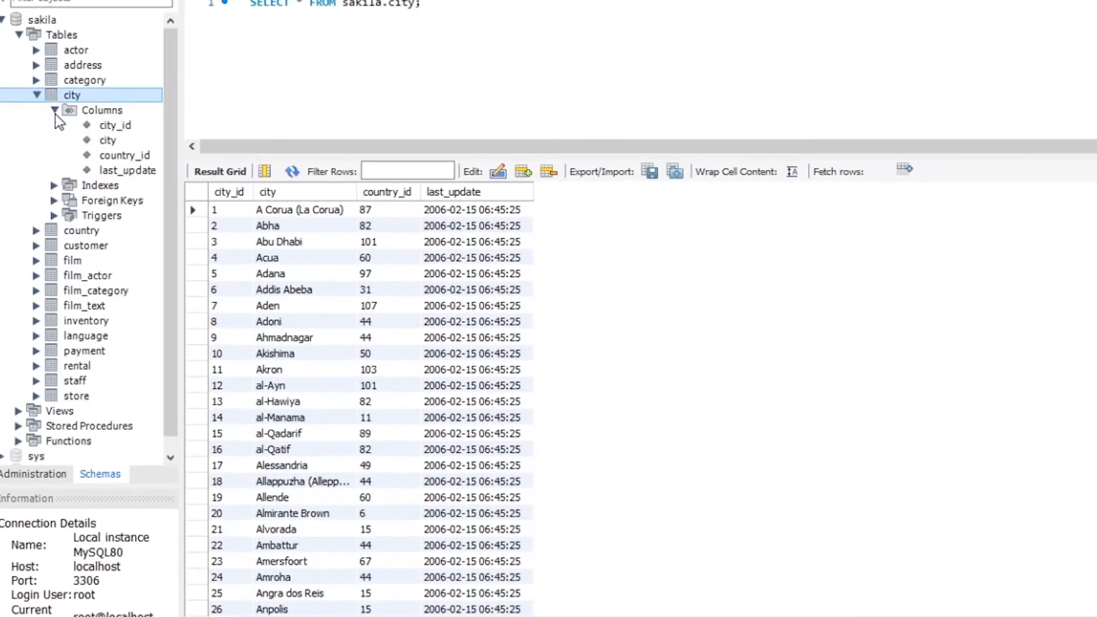
{"action": "left_click", "coordinate": [120, 171]}
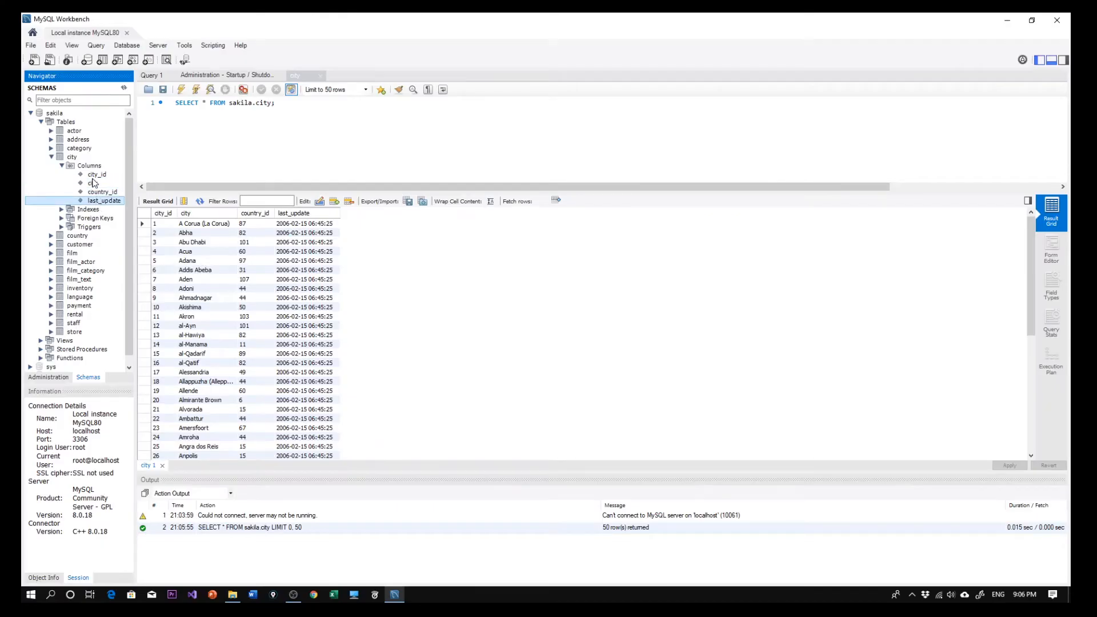
{"action": "left_click", "coordinate": [92, 175]}
{"action": "left_click", "coordinate": [92, 167]}
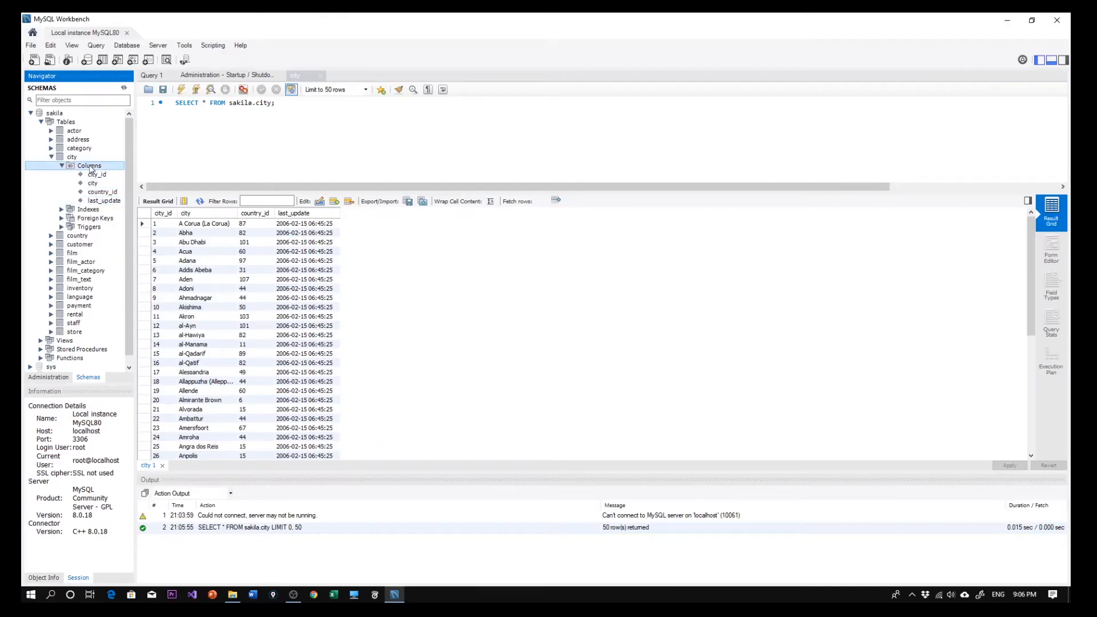
{"action": "left_click", "coordinate": [76, 158]}
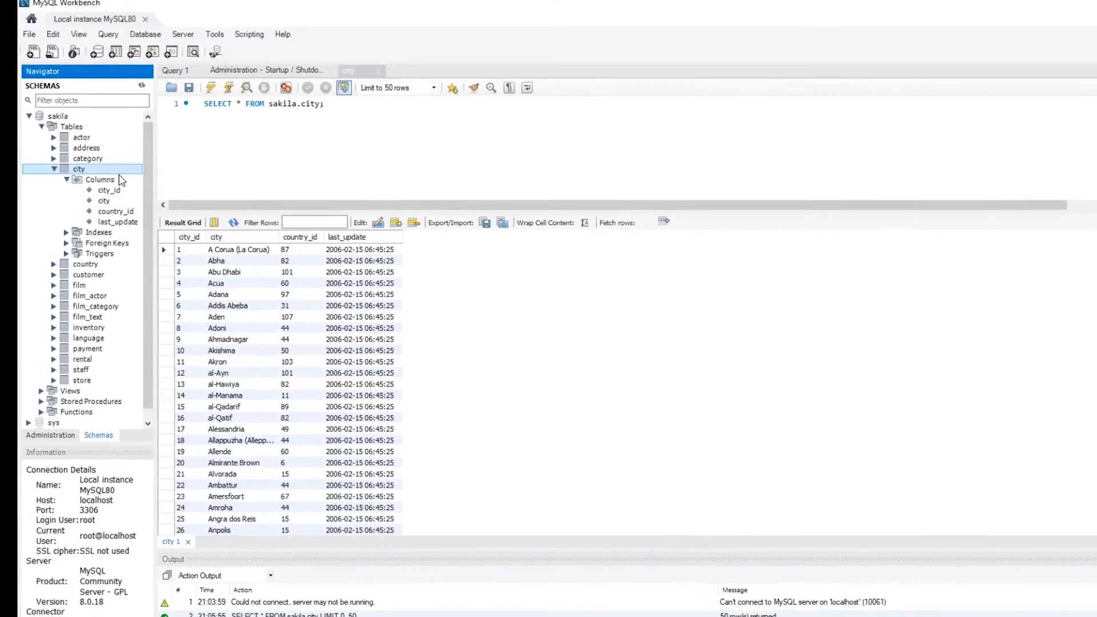
Open the city table's definition and examine the datatypes of its columns, particularly city_id.
{"action": "mouse_move", "coordinate": [128, 170]}
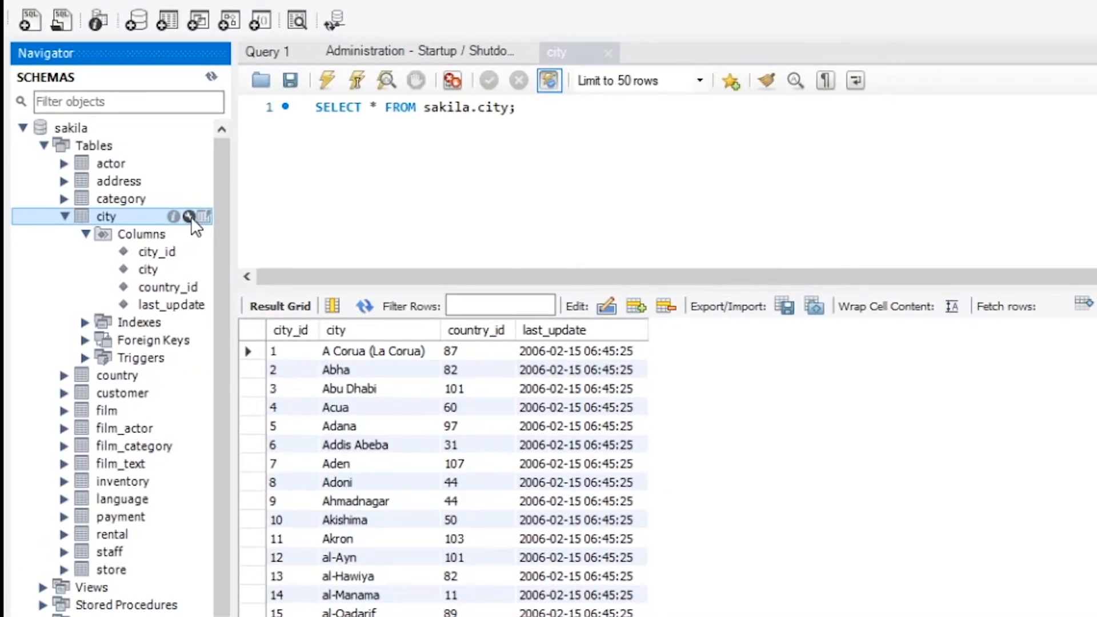
{"action": "left_click", "coordinate": [189, 217]}
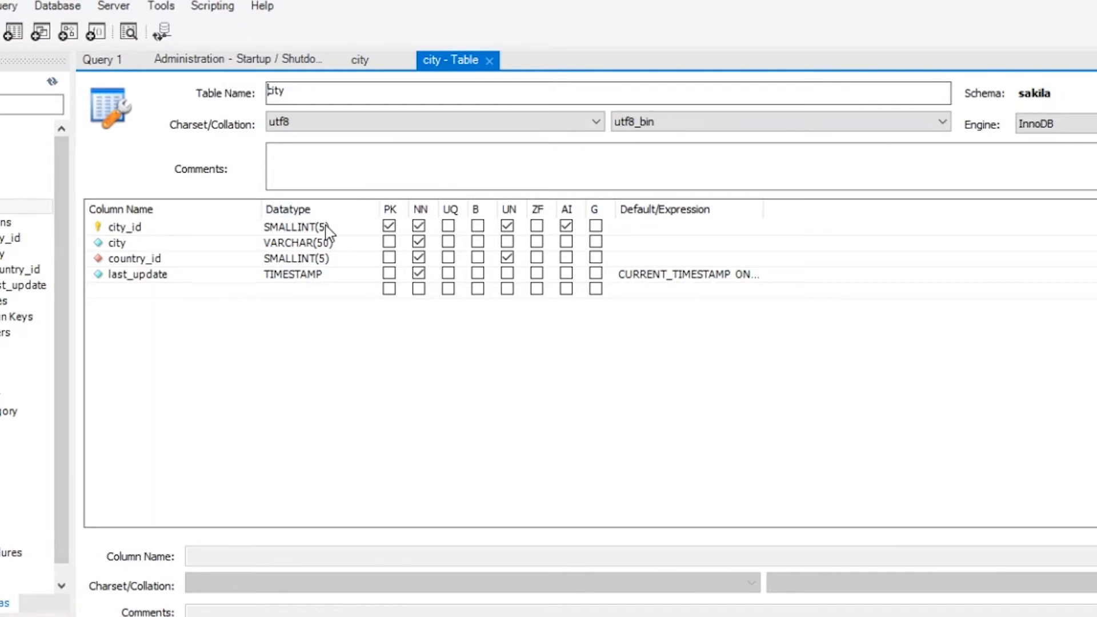
{"action": "left_click", "coordinate": [355, 228]}
{"action": "left_click", "coordinate": [356, 228]}
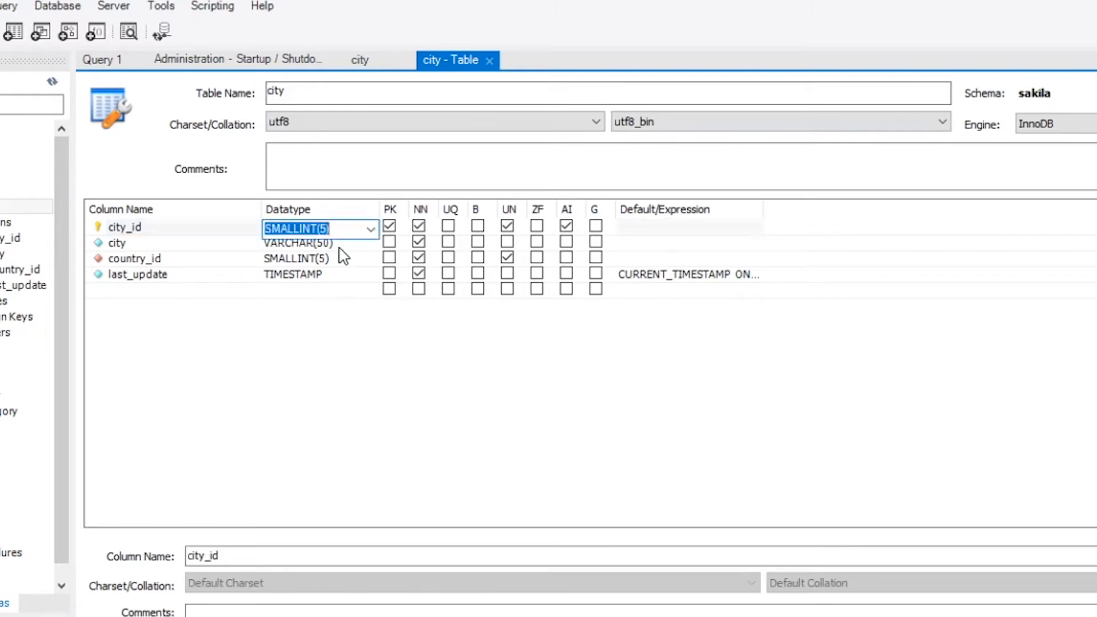
{"action": "left_click", "coordinate": [340, 245]}
{"action": "left_click", "coordinate": [364, 225]}
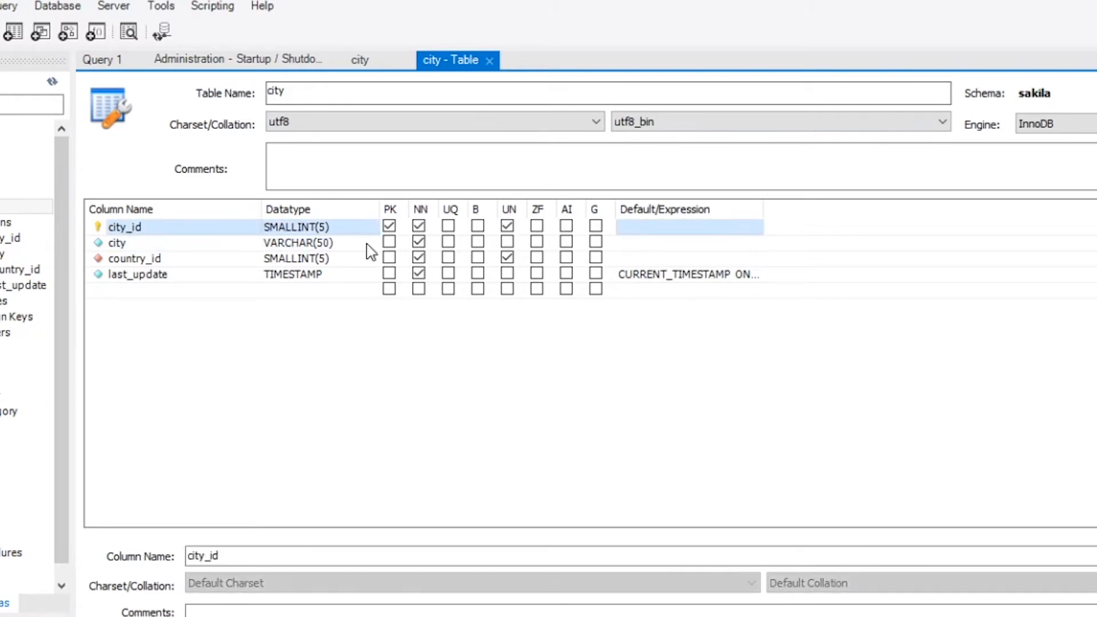
{"action": "left_click", "coordinate": [366, 243]}
{"action": "left_click", "coordinate": [367, 227]}
{"action": "left_click", "coordinate": [370, 229]}
{"action": "left_click_drag", "start_coordinate": [300, 258], "coordinate": [310, 235]}
{"action": "left_click", "coordinate": [451, 260]}
{"action": "left_click", "coordinate": [273, 170]}
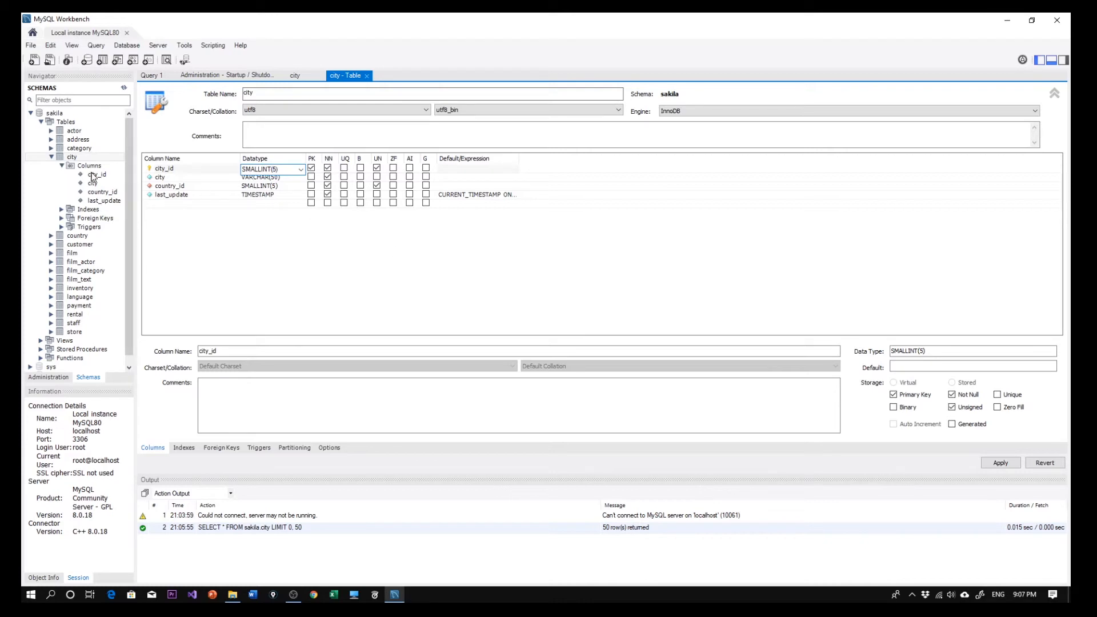
Collapse the city table in the schema tree and display the rows of sakila's film table.
{"action": "left_click", "coordinate": [72, 160]}
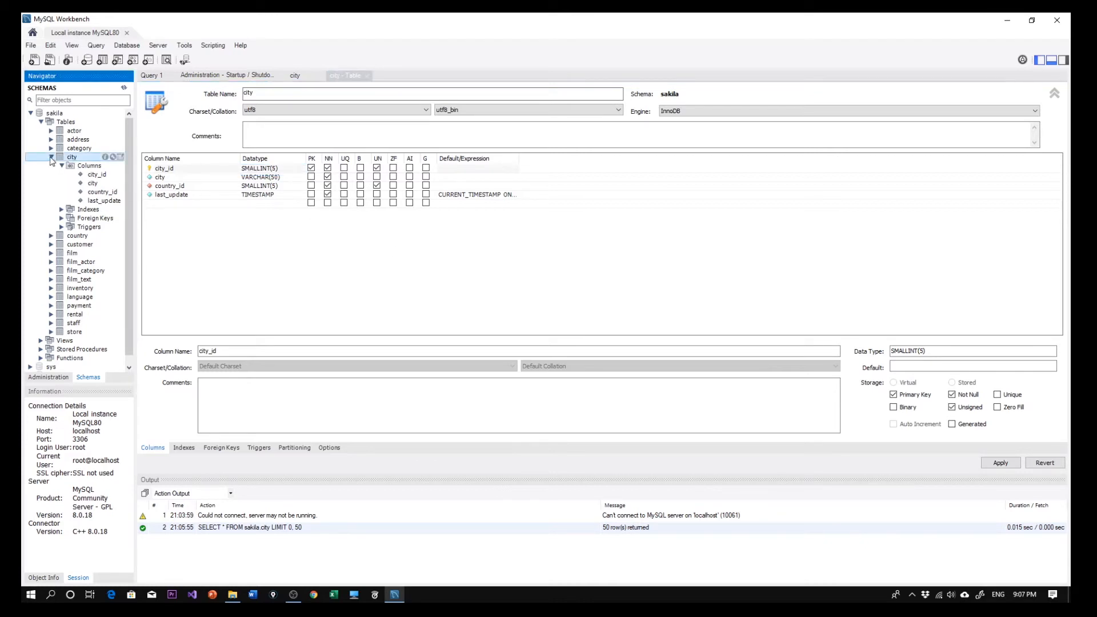
{"action": "left_click", "coordinate": [51, 158]}
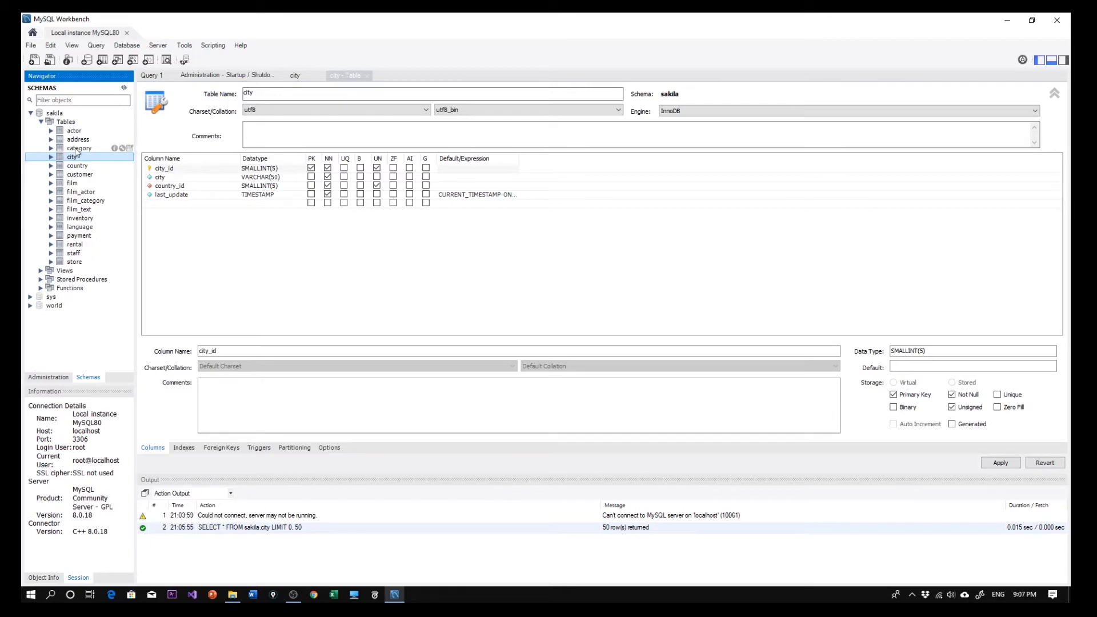
{"action": "left_click", "coordinate": [80, 183]}
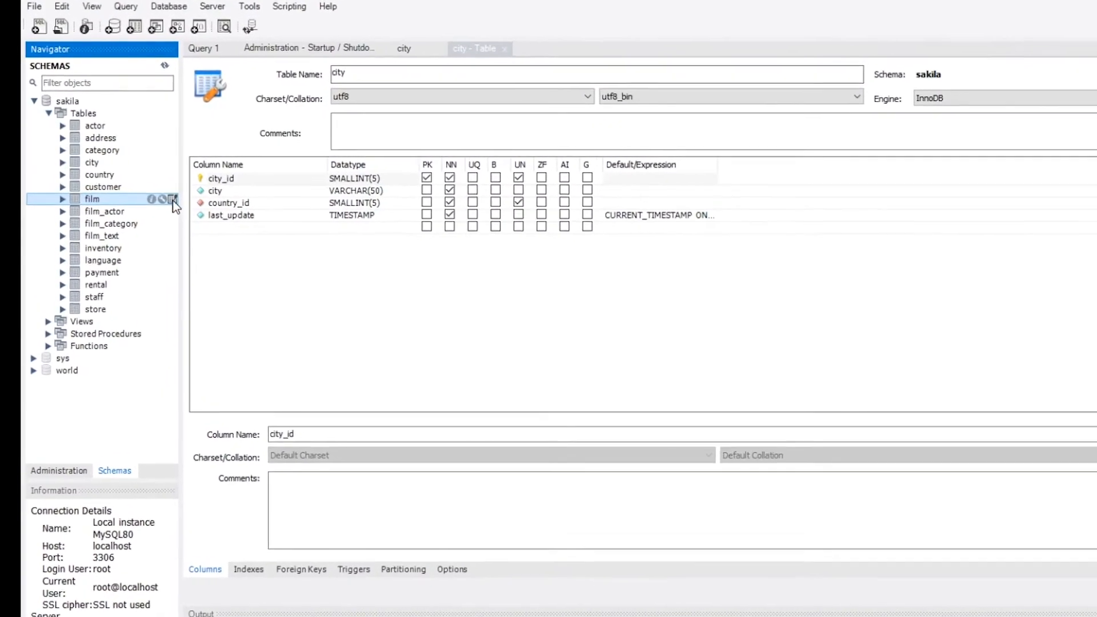
{"action": "left_click", "coordinate": [172, 200]}
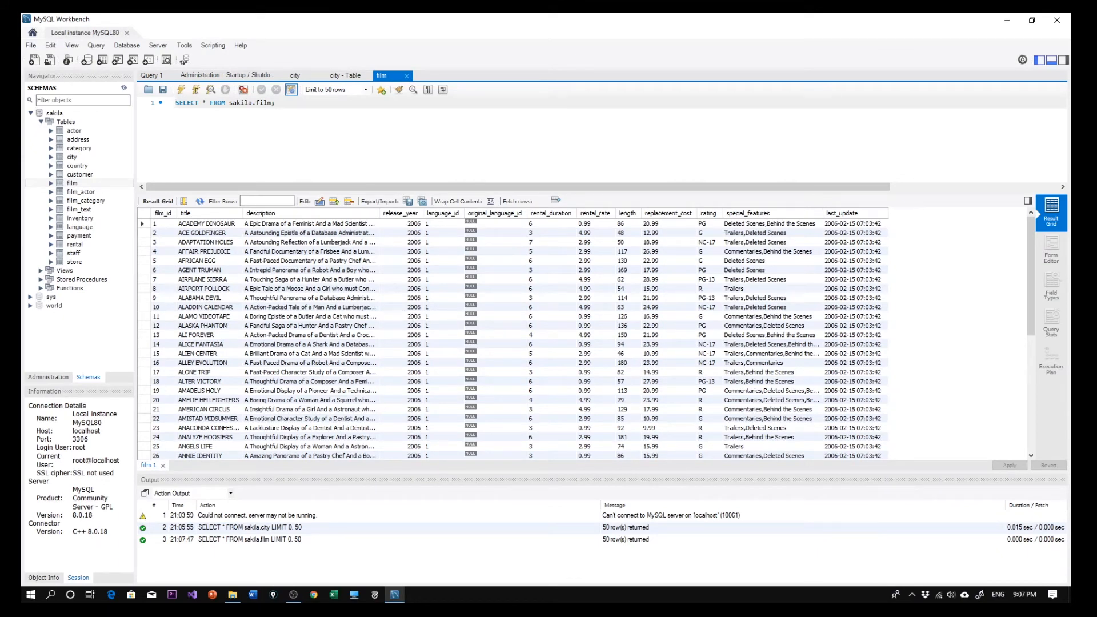
Collapse the sakila schema and close the film results, the city table definition and the city results.
{"action": "left_click", "coordinate": [32, 114]}
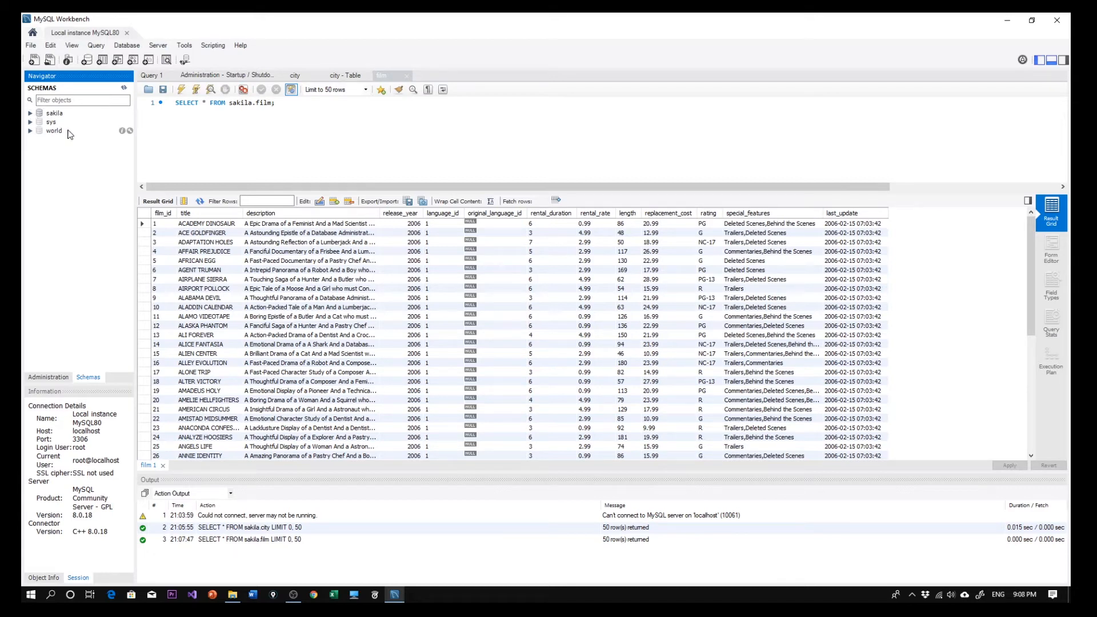
{"action": "left_click", "coordinate": [408, 76]}
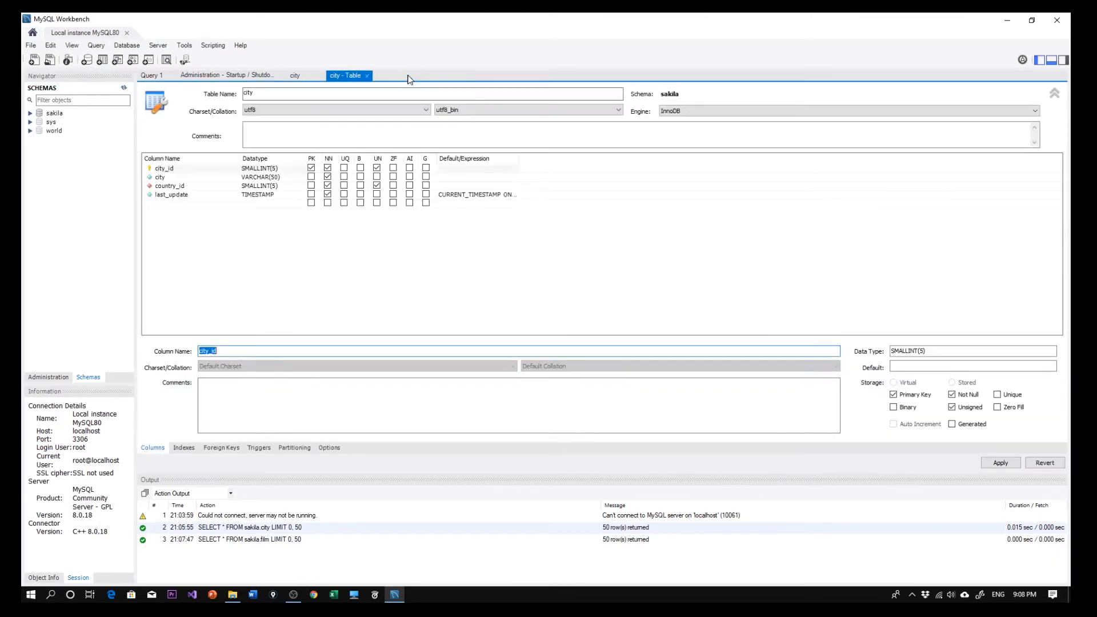
{"action": "left_click", "coordinate": [367, 75]}
{"action": "left_click", "coordinate": [306, 76]}
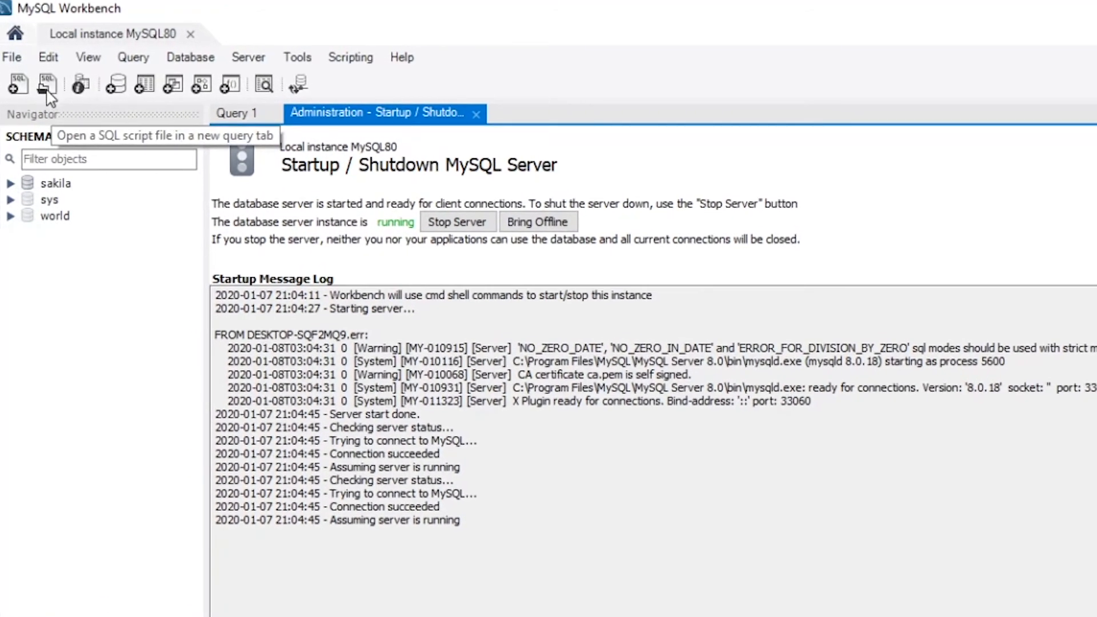
Open the SQL script create_databasesRaf2 from the db_setup folder and look over its statements.
{"action": "left_click", "coordinate": [12, 58]}
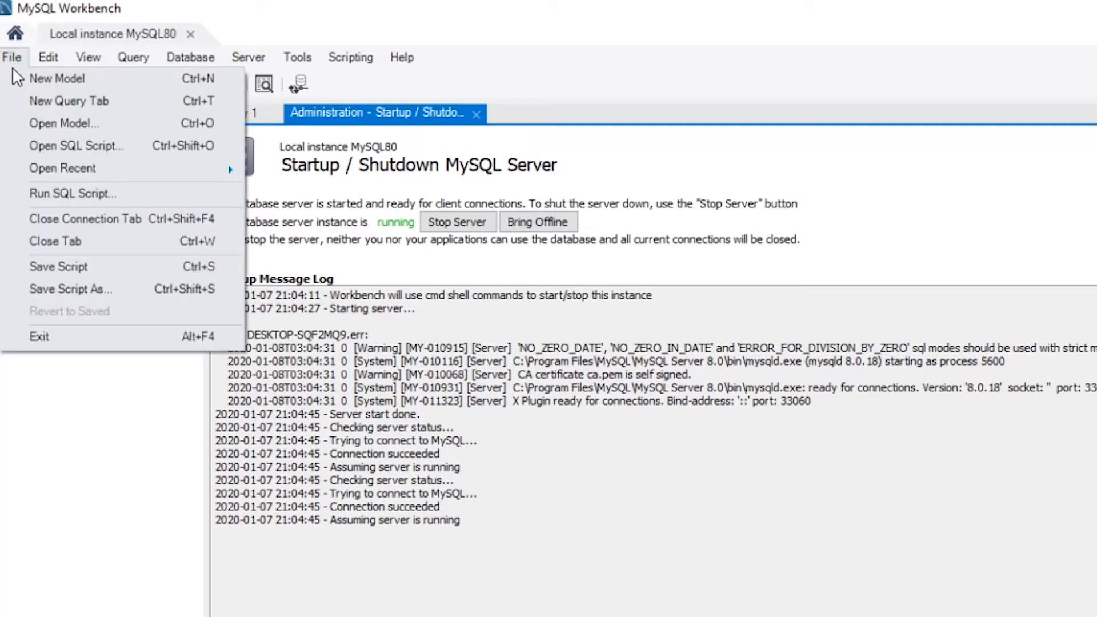
{"action": "left_click", "coordinate": [57, 145]}
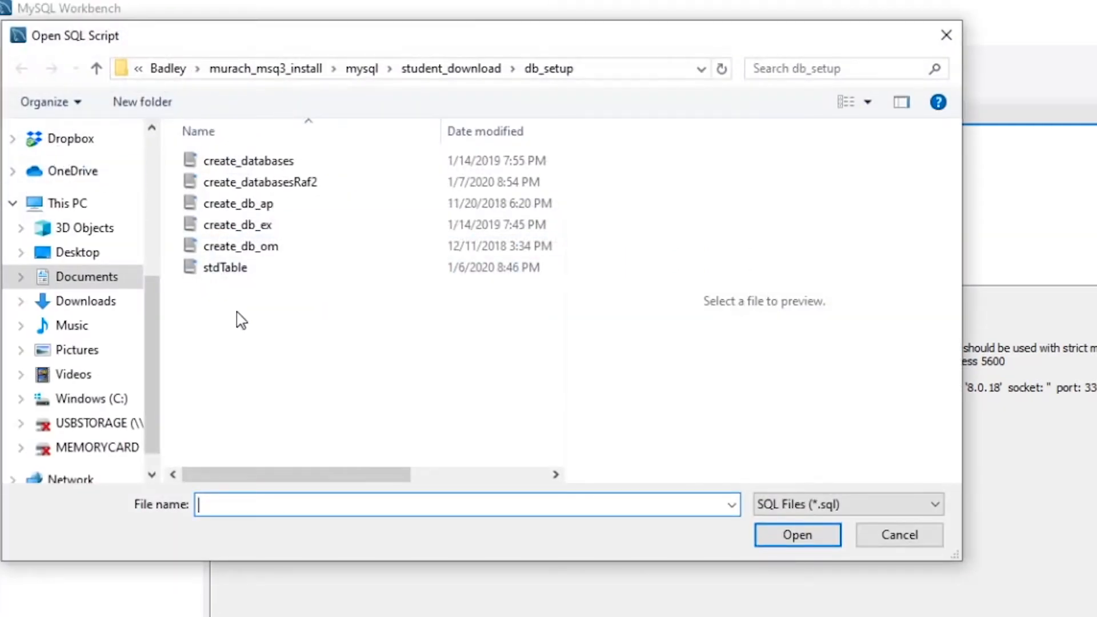
{"action": "left_click", "coordinate": [285, 188]}
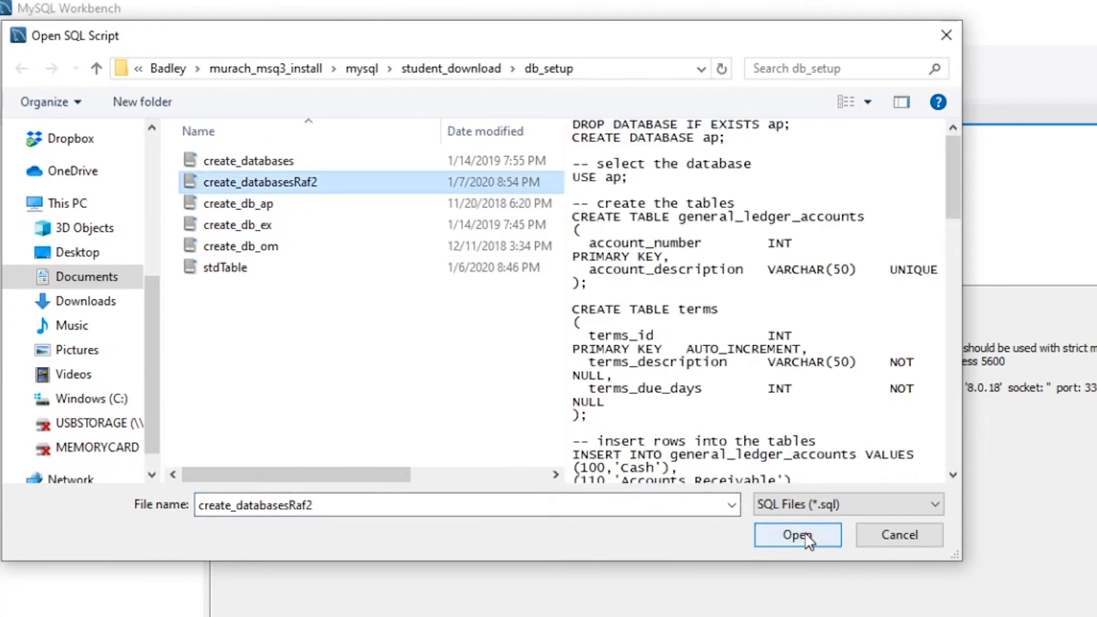
{"action": "left_click", "coordinate": [659, 257]}
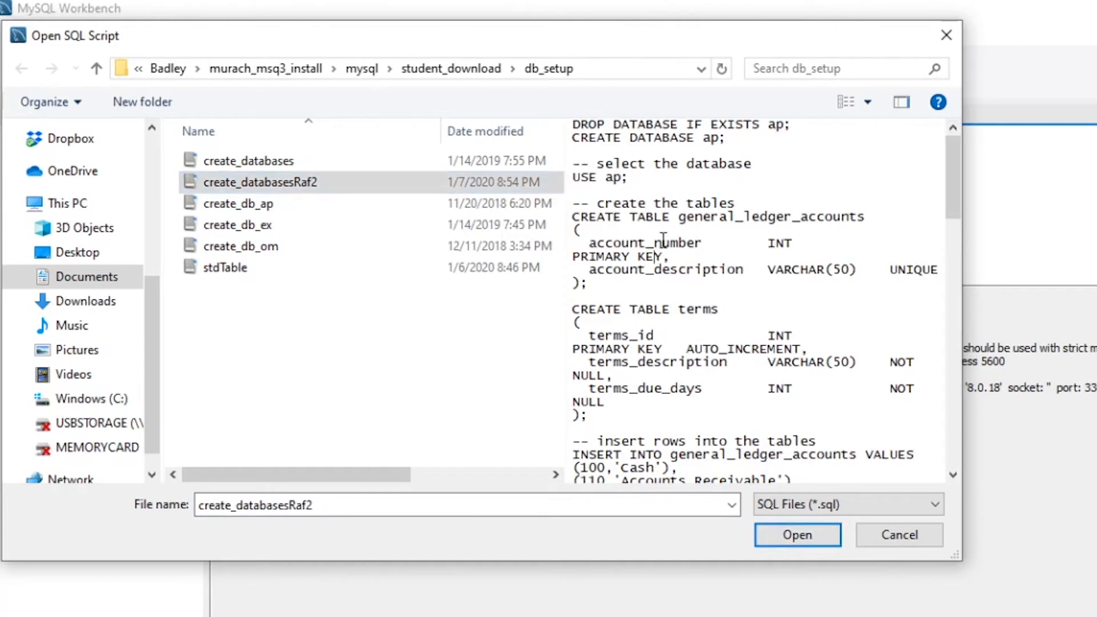
{"action": "left_click", "coordinate": [580, 152]}
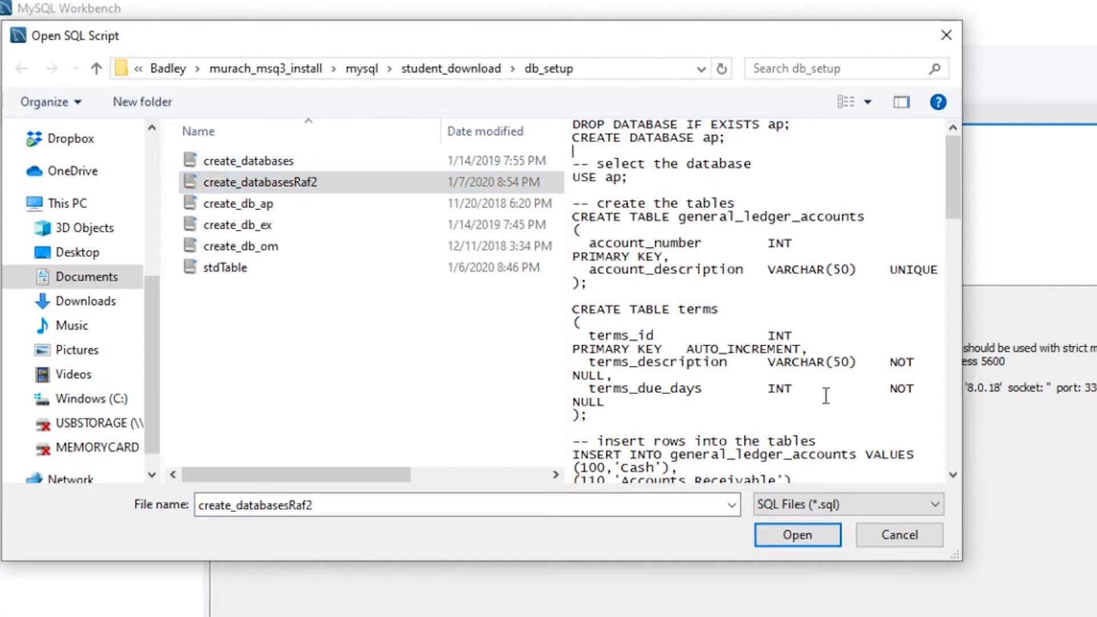
{"action": "left_click", "coordinate": [798, 536]}
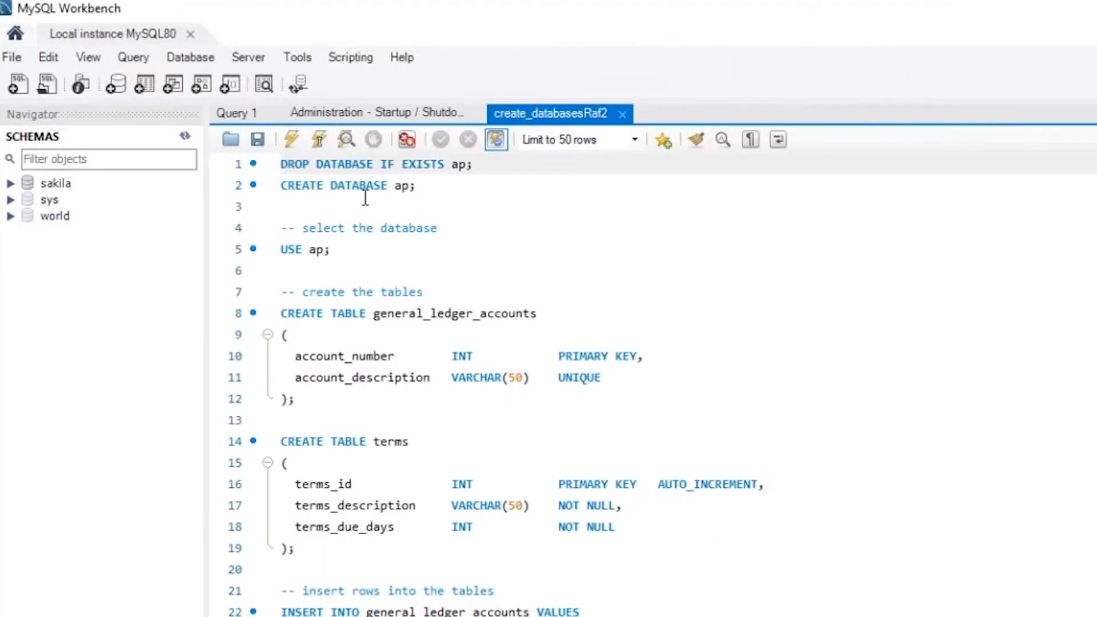
{"action": "scroll", "coordinate": [374, 248], "scroll_direction": "down", "scroll_amount": 10}
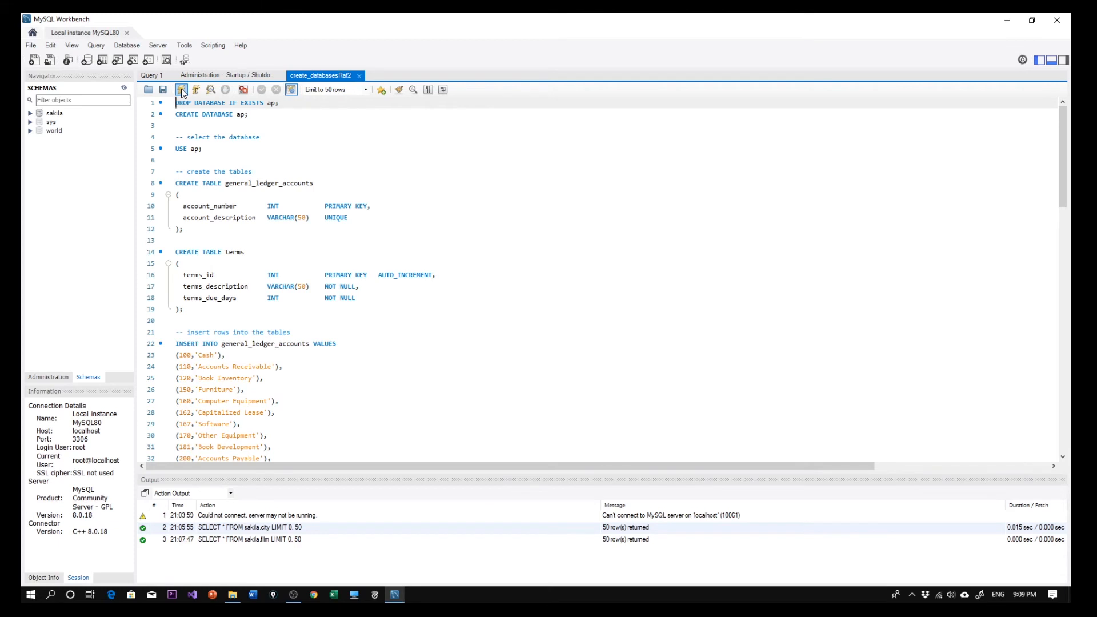
Run the whole create_databasesRaf2 script and enlarge the output area to review the log of executed statements.
{"action": "left_click", "coordinate": [182, 90]}
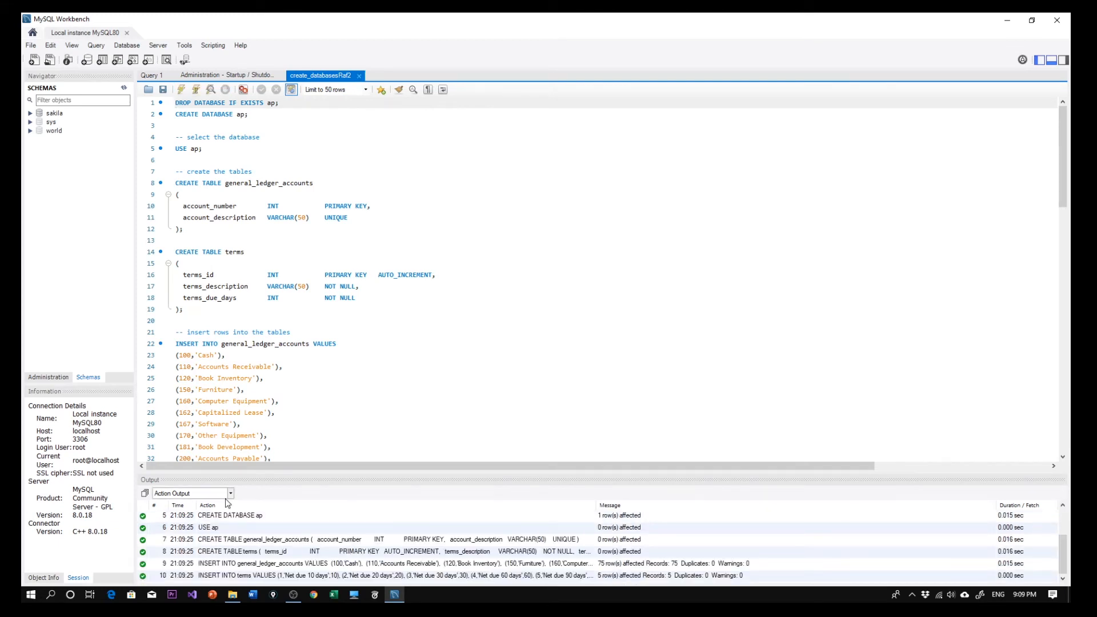
{"action": "left_click_drag", "start_coordinate": [265, 472], "coordinate": [265, 384]}
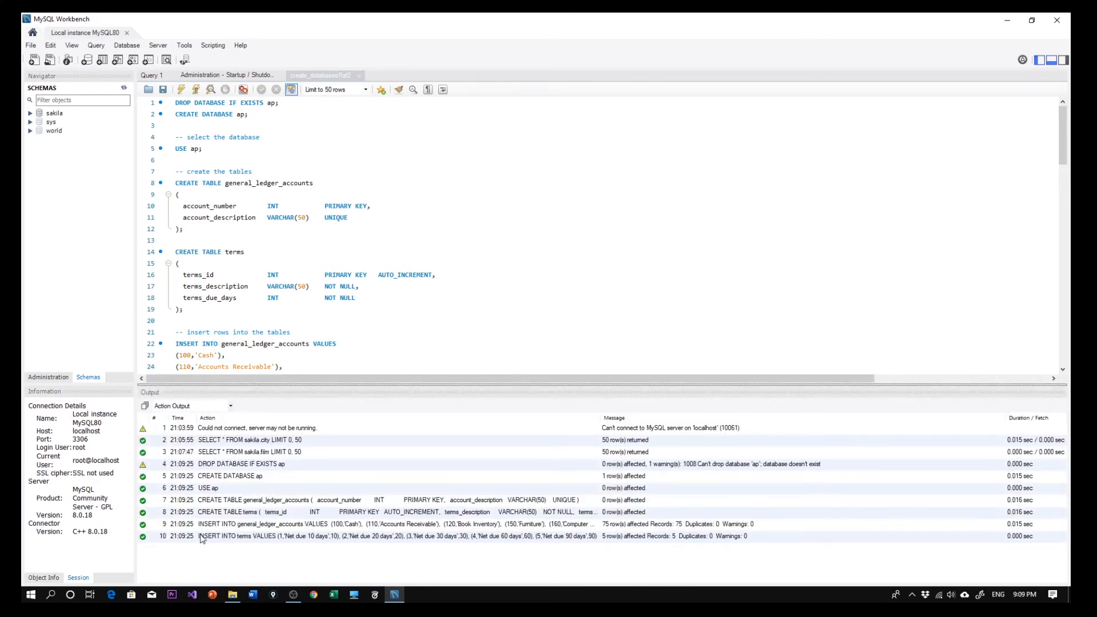
{"action": "left_click", "coordinate": [181, 540]}
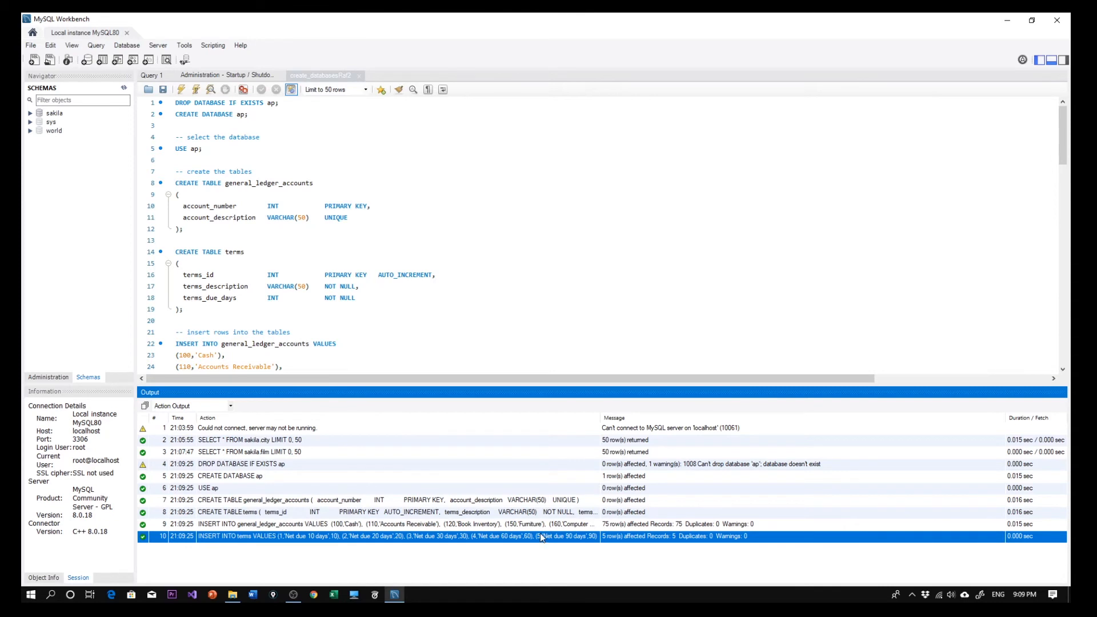
{"action": "left_click", "coordinate": [312, 238]}
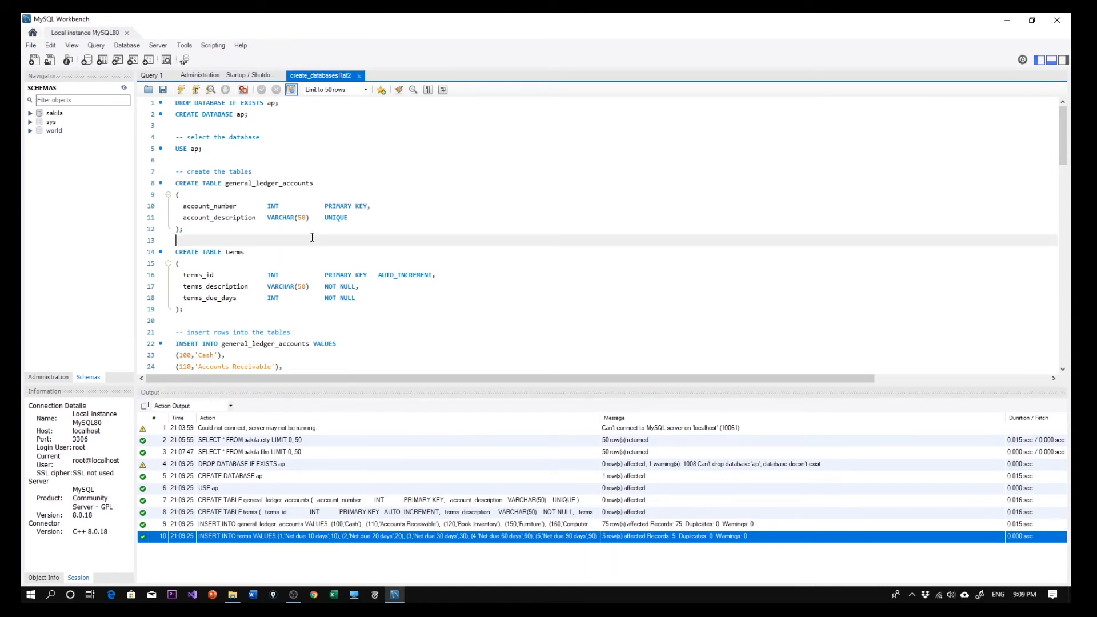
Refresh the schema list and expand the ap database.
{"action": "left_click", "coordinate": [73, 169]}
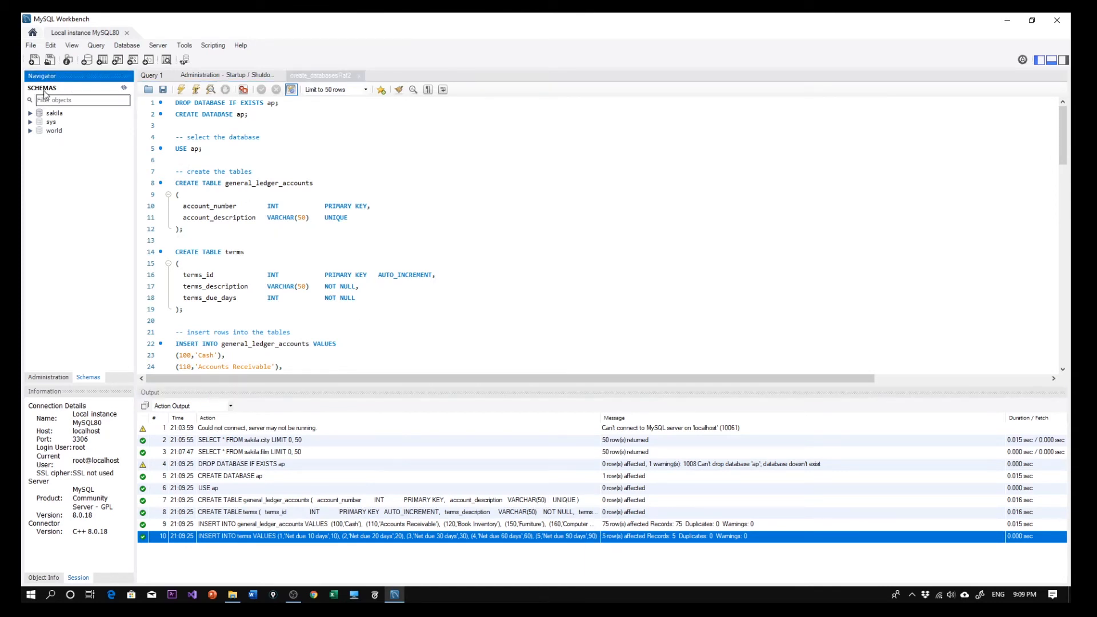
{"action": "right_click", "coordinate": [81, 191]}
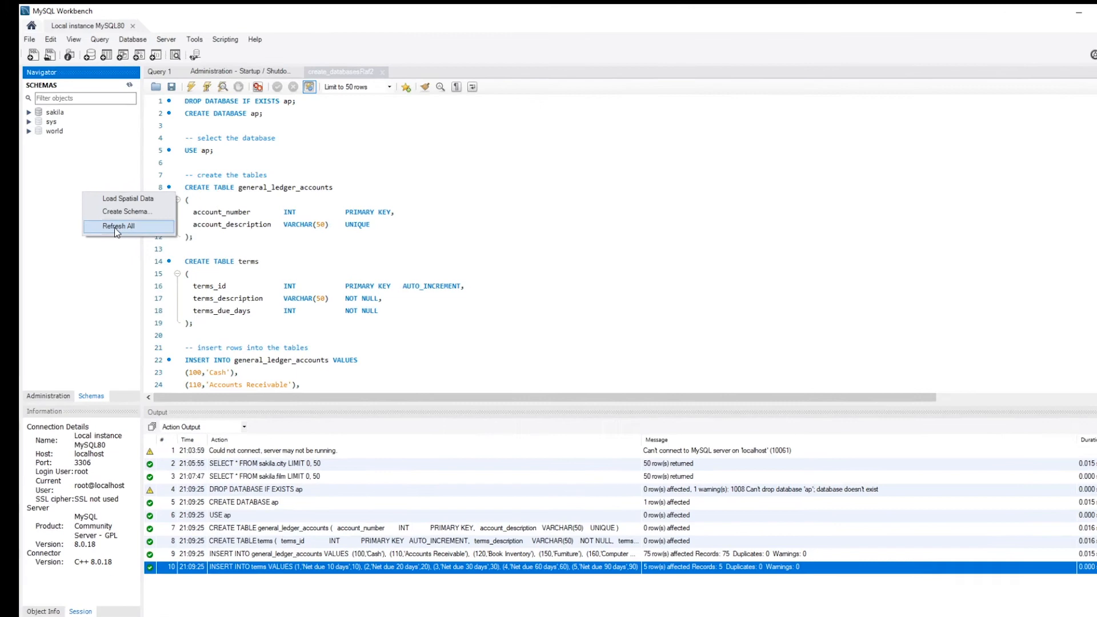
{"action": "left_click", "coordinate": [113, 221]}
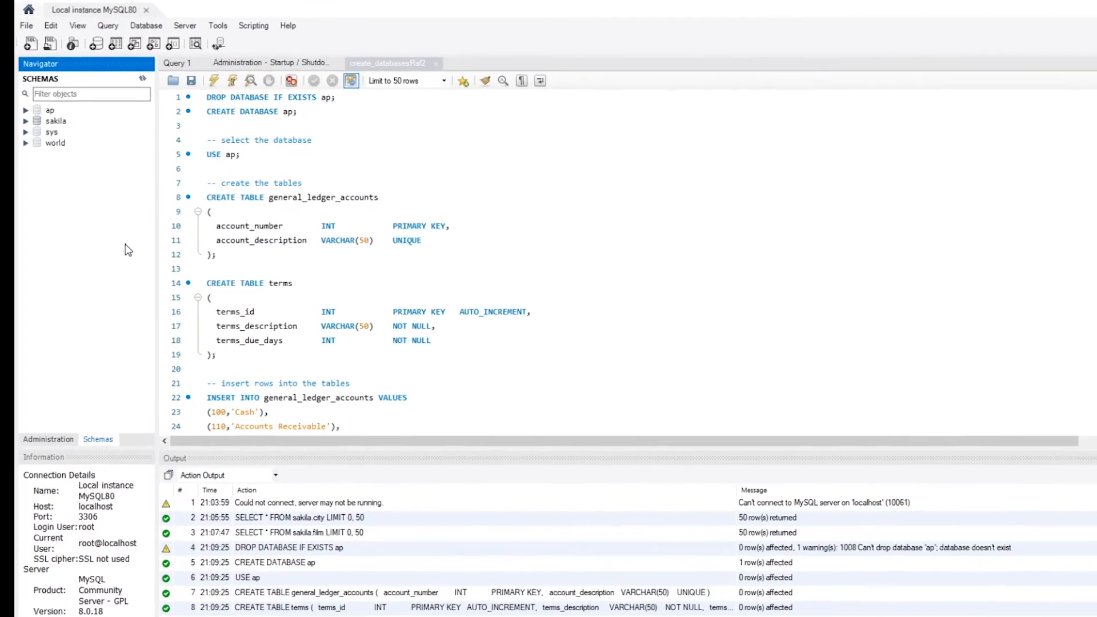
{"action": "left_click", "coordinate": [50, 107]}
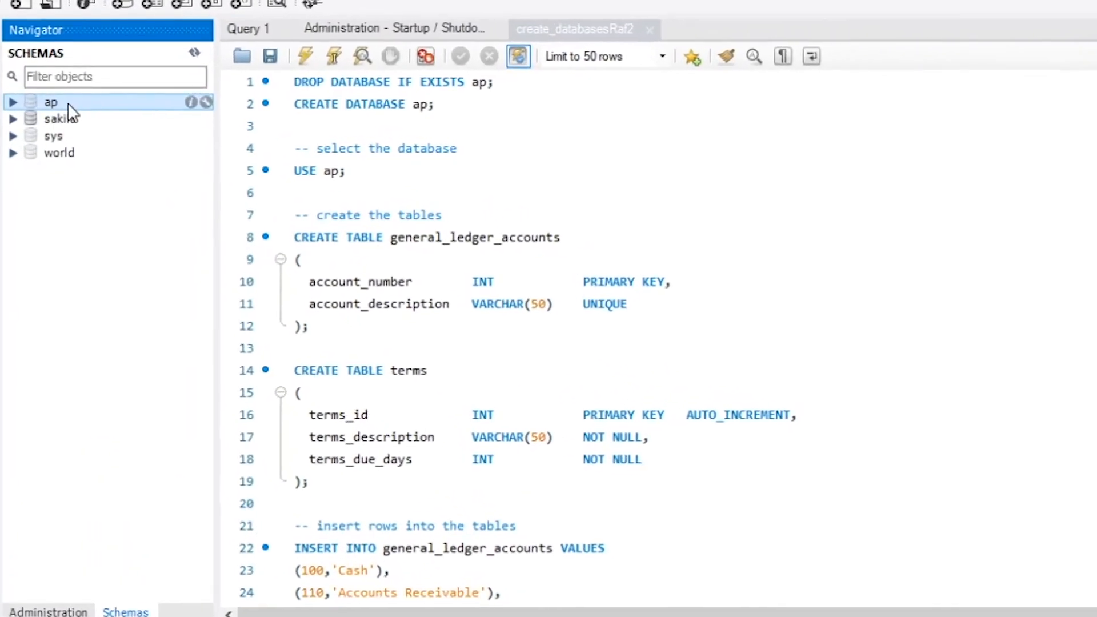
{"action": "left_click", "coordinate": [19, 106]}
Review the script from the CREATE DATABASE ap statement through the general_ledger_accounts table definition by highlighting those lines.
{"action": "left_click", "coordinate": [309, 103]}
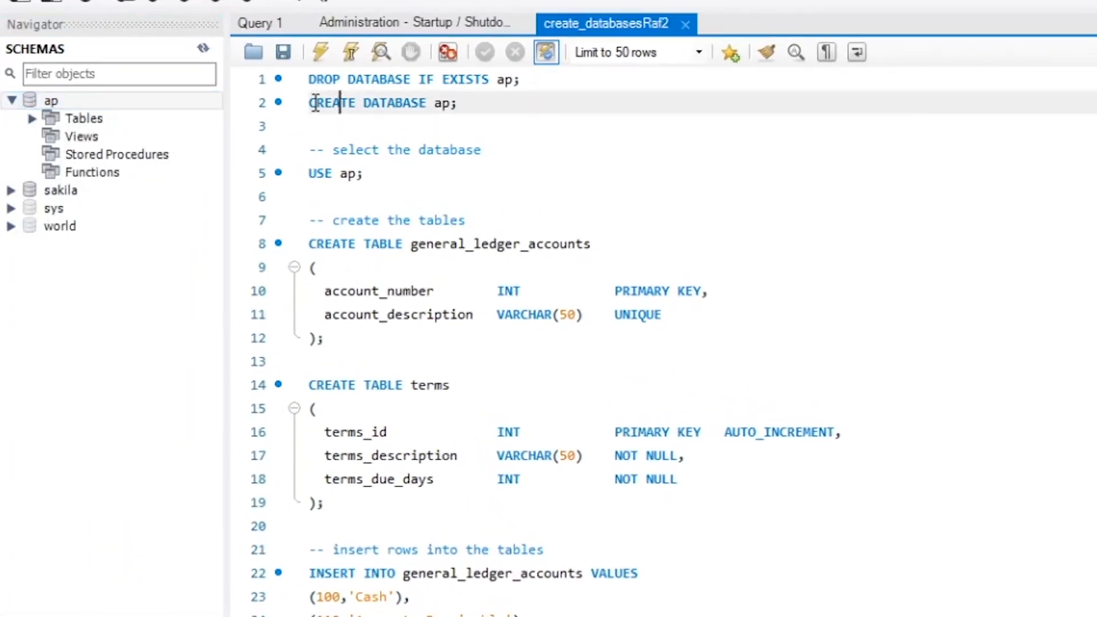
{"action": "left_click_drag", "start_coordinate": [309, 103], "coordinate": [514, 343]}
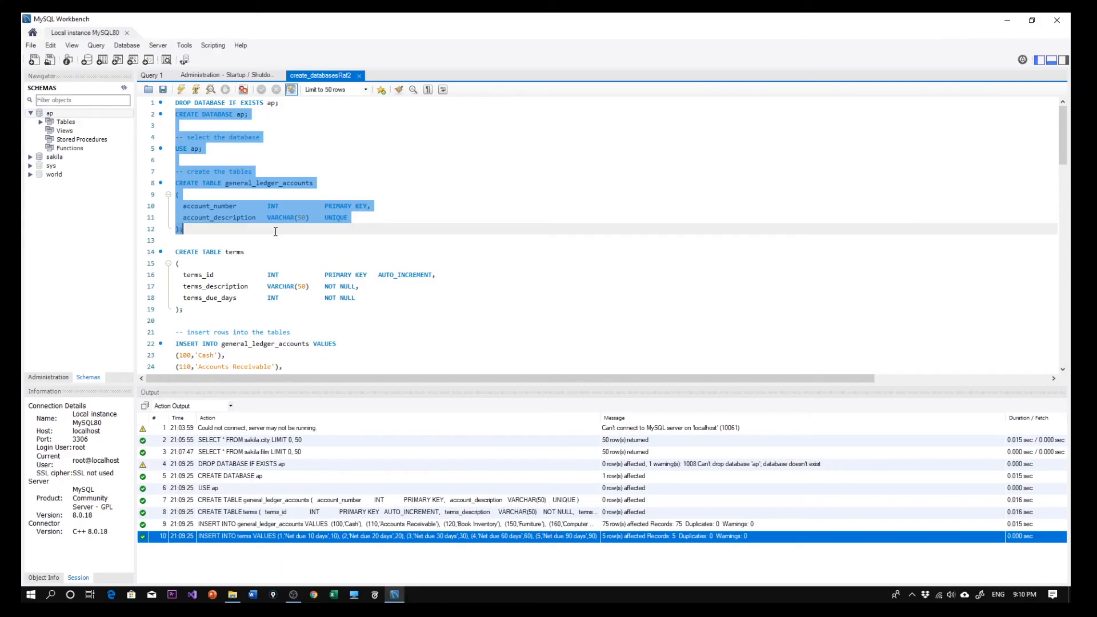
{"action": "left_click", "coordinate": [515, 343]}
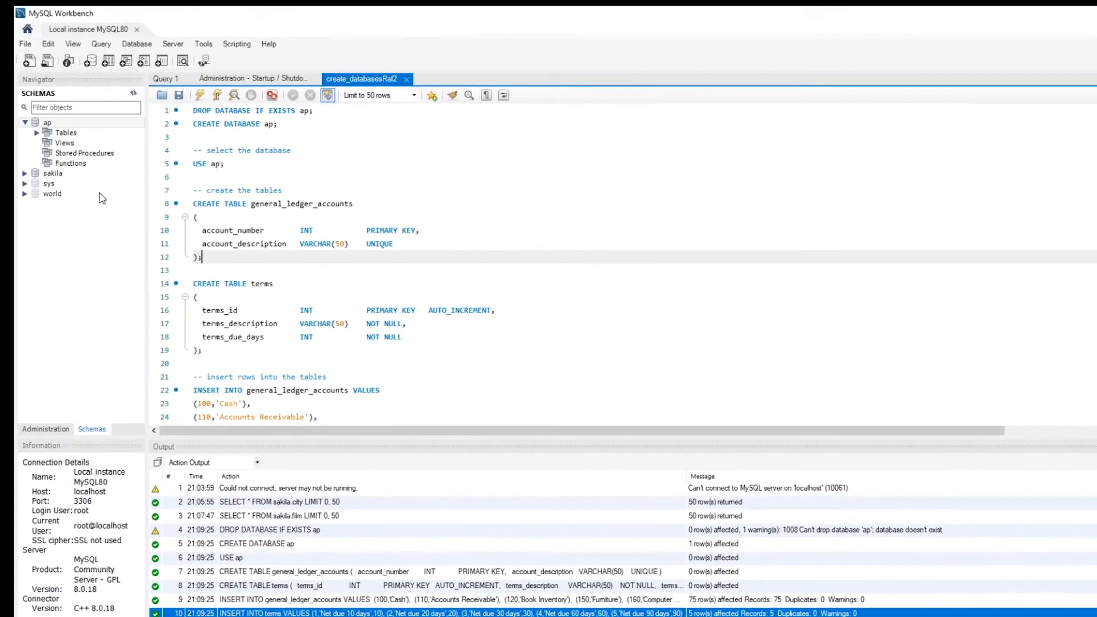
Expand the tables of ap and compare general_ledger_accounts with its name in the script's CREATE TABLE statement.
{"action": "left_click", "coordinate": [36, 133]}
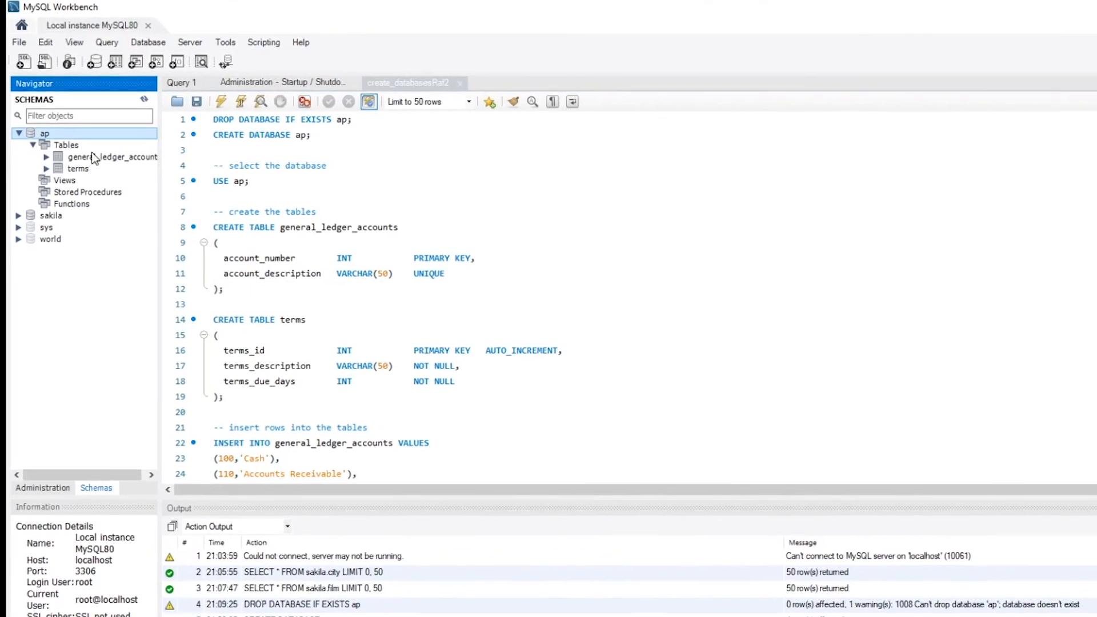
{"action": "left_click", "coordinate": [95, 157]}
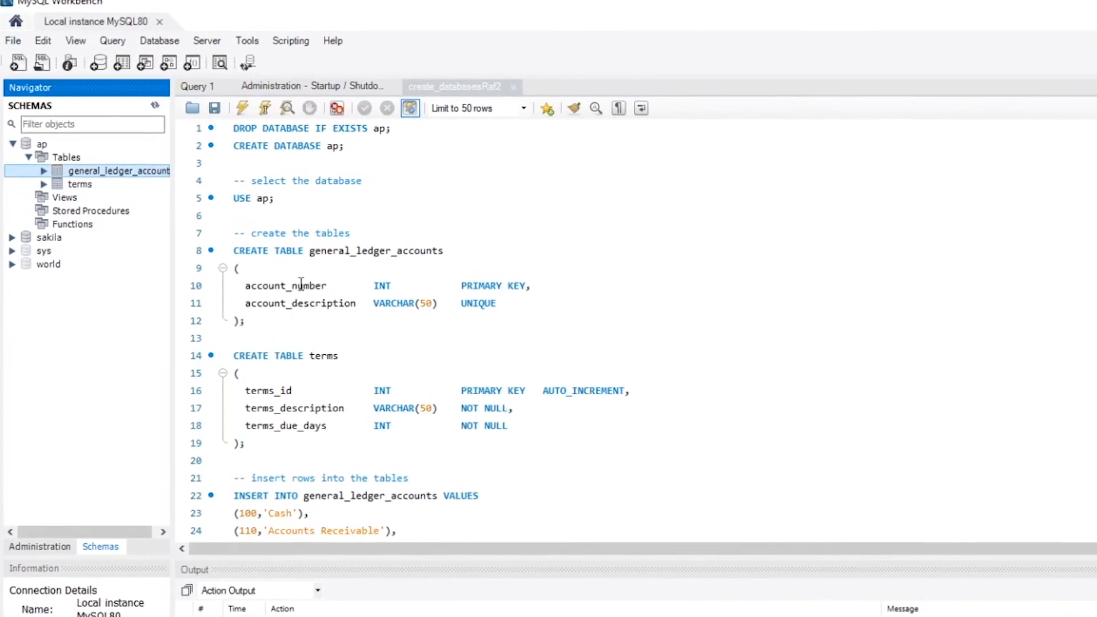
{"action": "left_click", "coordinate": [301, 284]}
{"action": "left_click_drag", "start_coordinate": [304, 252], "coordinate": [472, 266]}
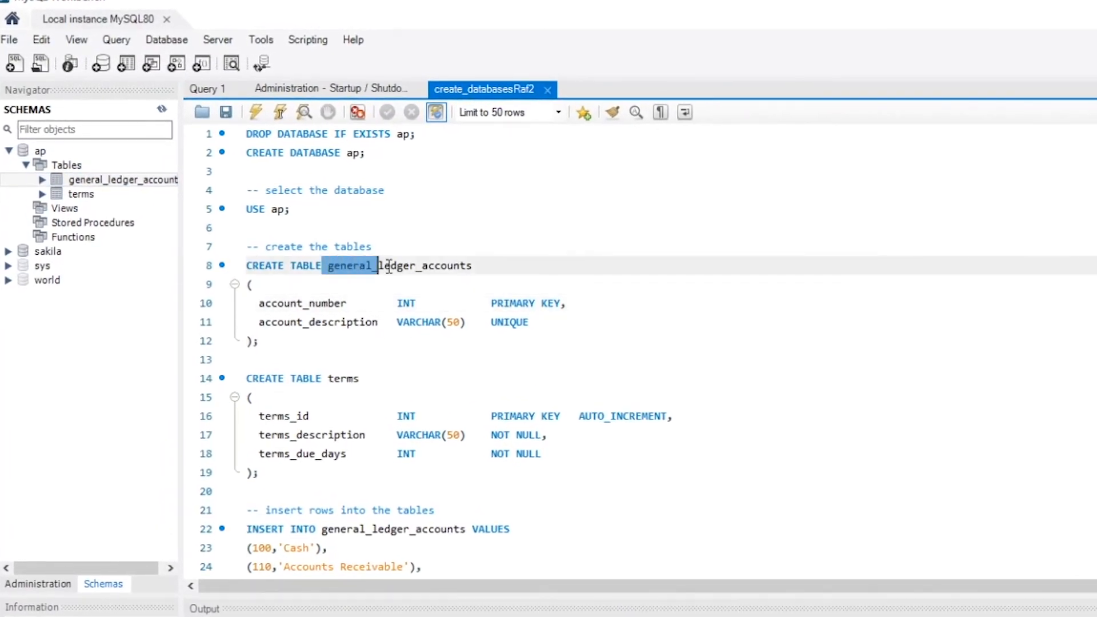
Display the rows of ap's general_ledger_accounts table and of its terms table.
{"action": "left_click", "coordinate": [99, 180]}
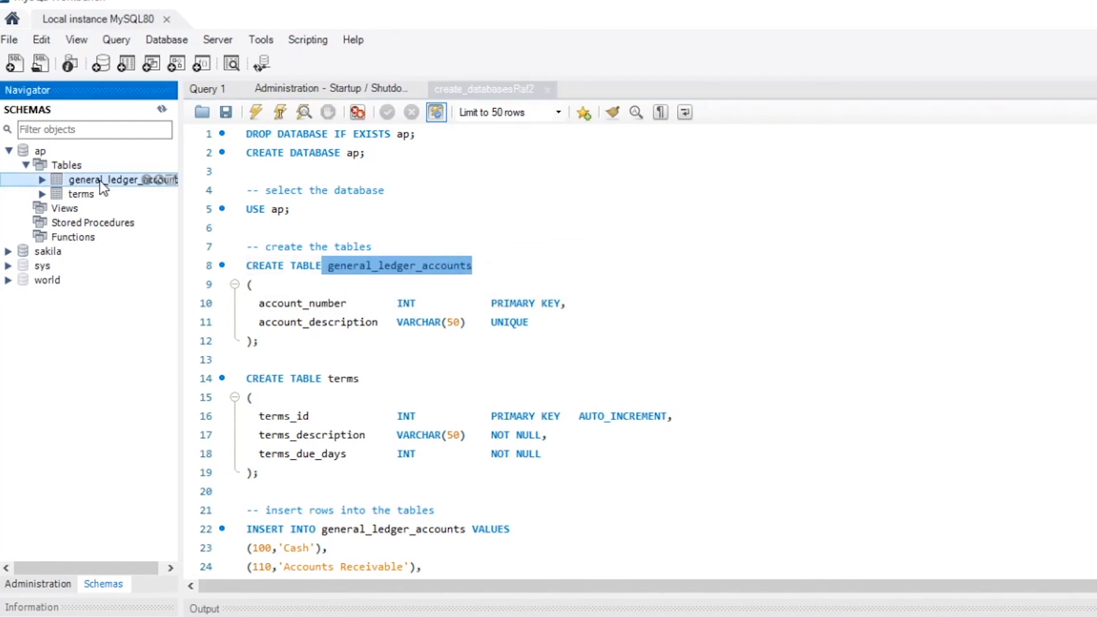
{"action": "left_click", "coordinate": [171, 179]}
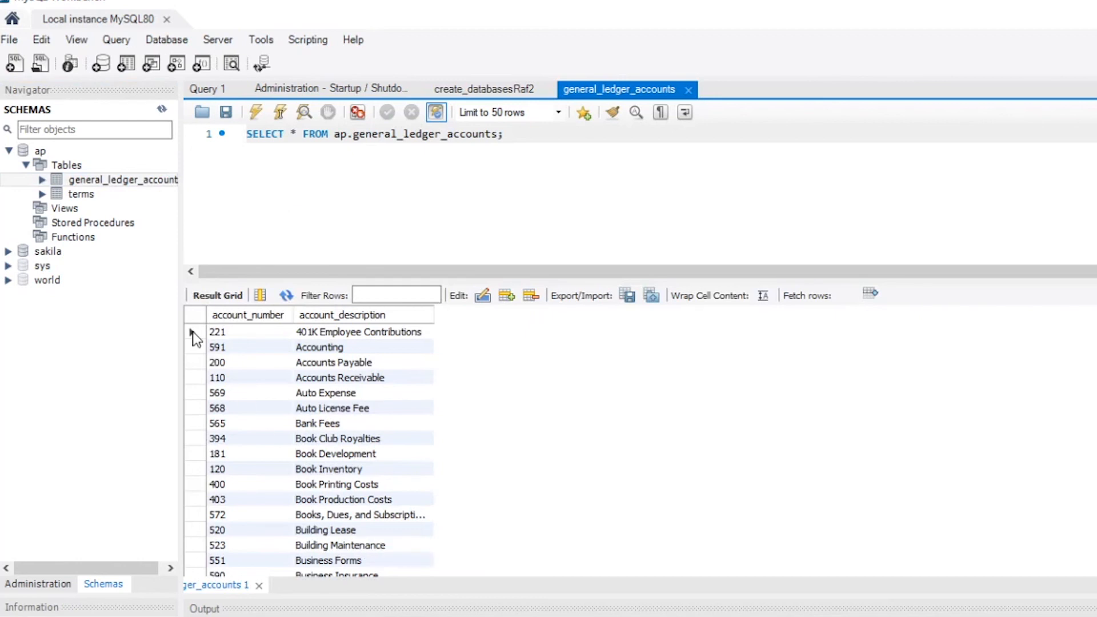
{"action": "left_click", "coordinate": [166, 195]}
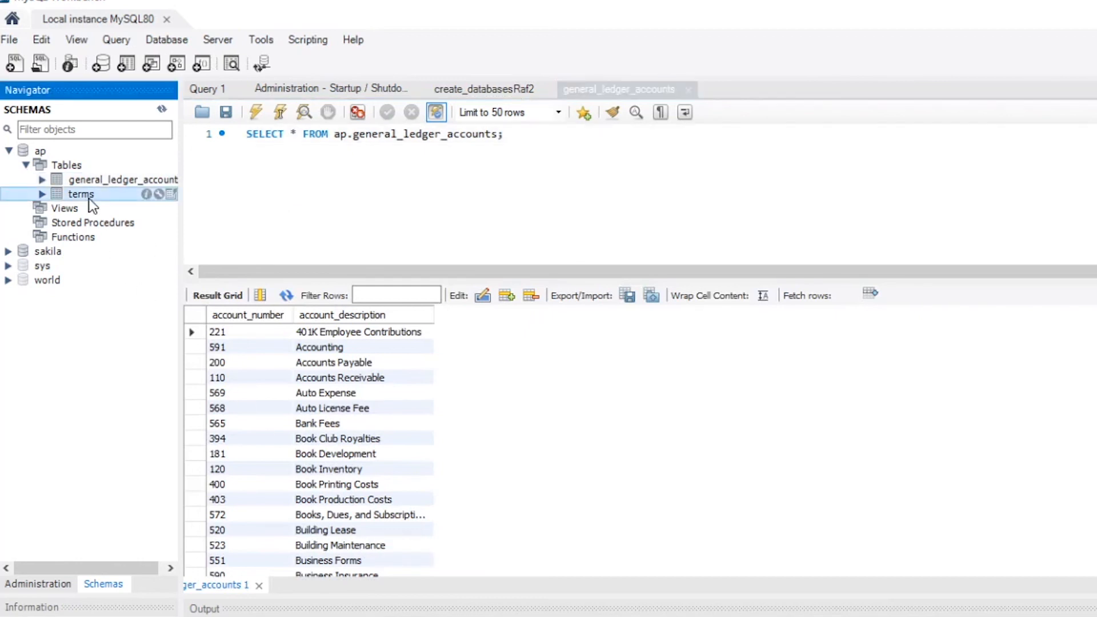
{"action": "left_click", "coordinate": [170, 193]}
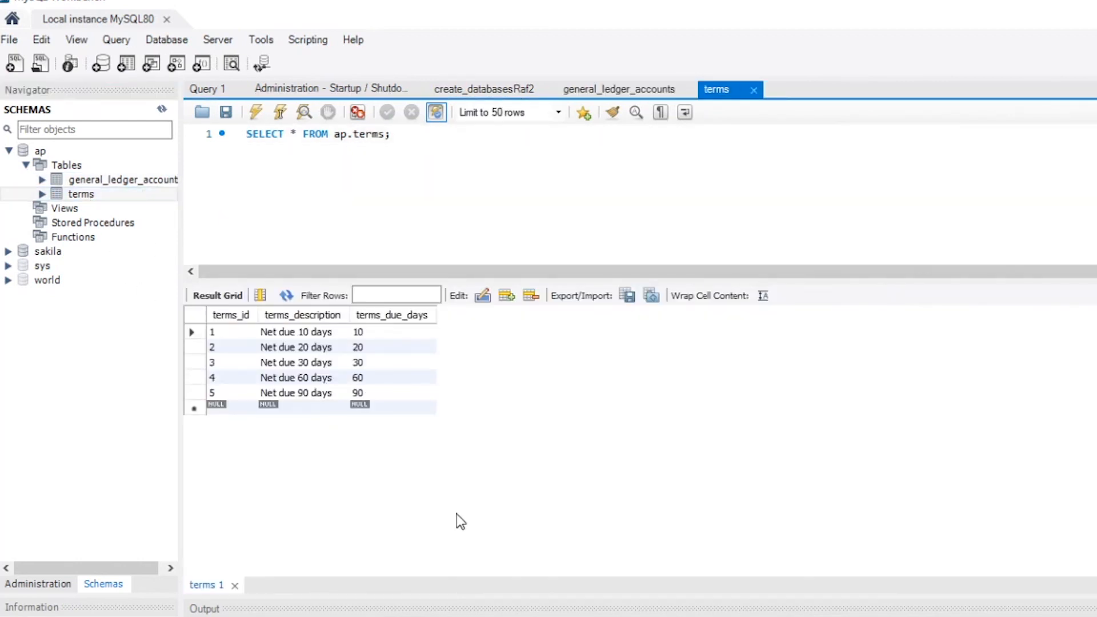
{"action": "left_click", "coordinate": [300, 180]}
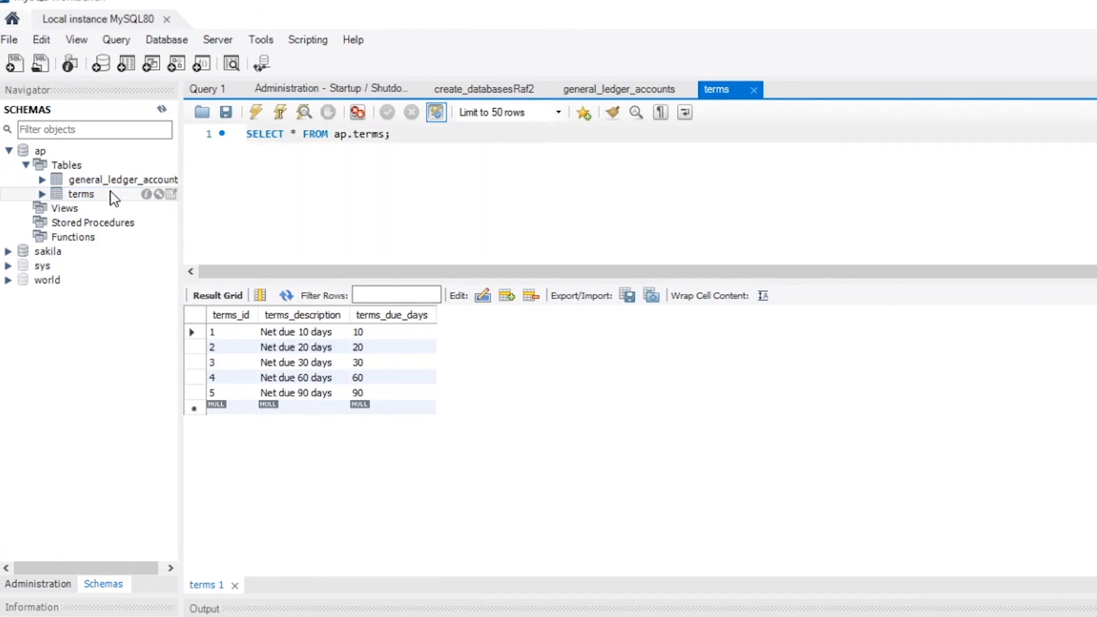